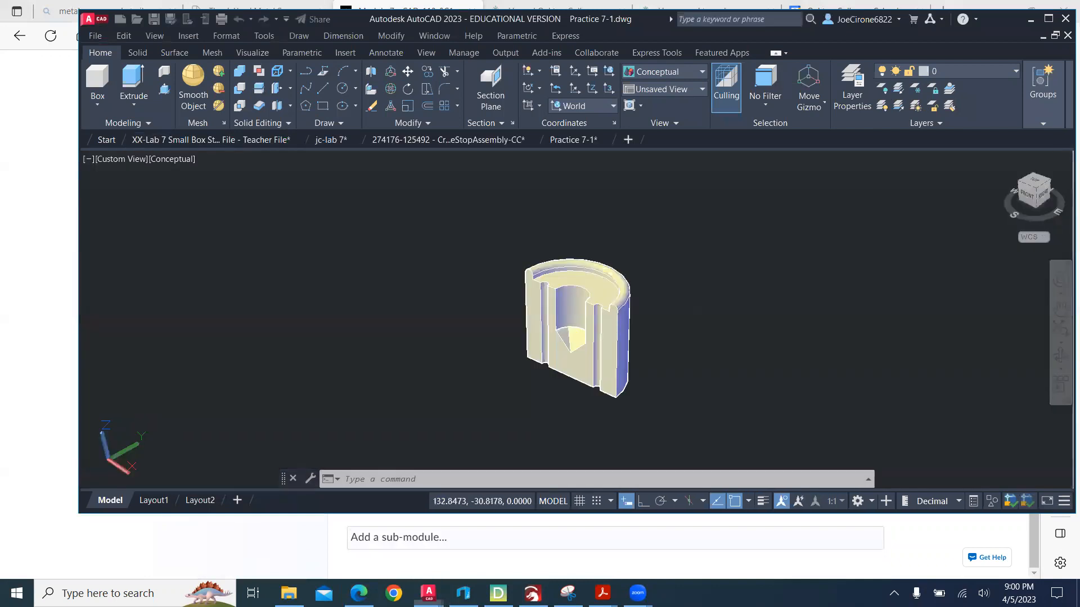
Switch to the Acrobat PDF and review the Practice 7-1 instructions and the sections on 3D Mirror, 3D Scale and 3D Rotate
{"action": "left_click", "coordinate": [1048, 19]}
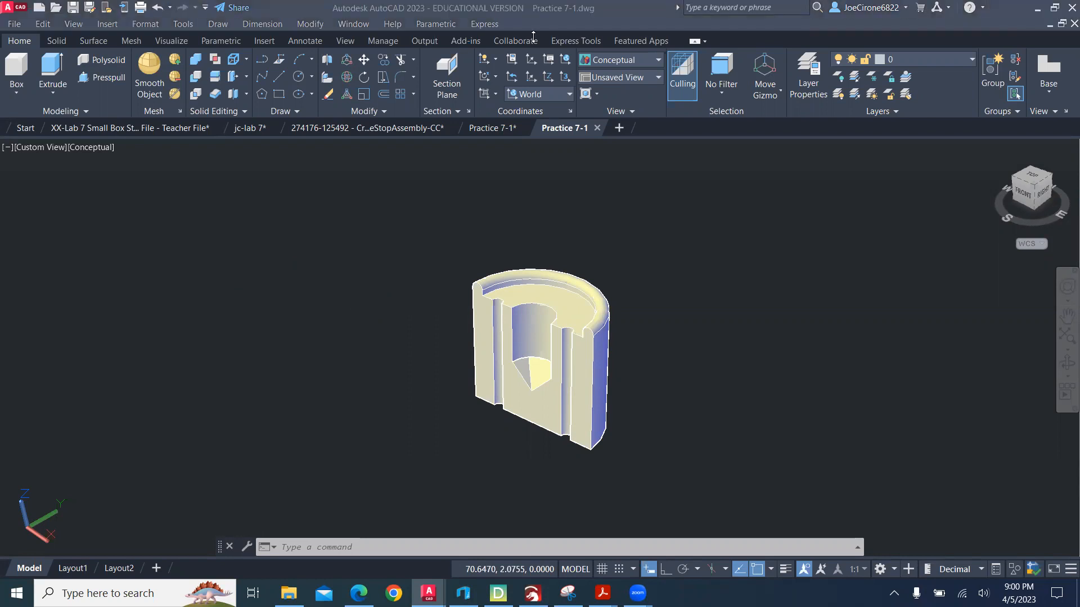
{"action": "key", "text": "alt+Tab"}
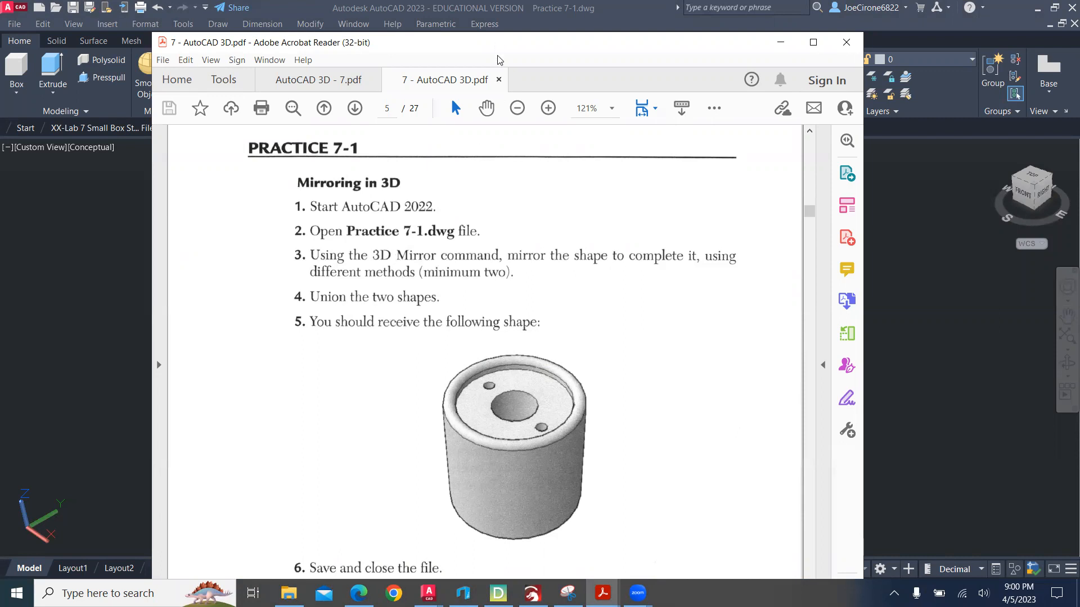
{"action": "scroll", "coordinate": [595, 311], "scroll_direction": "up", "scroll_amount": 5}
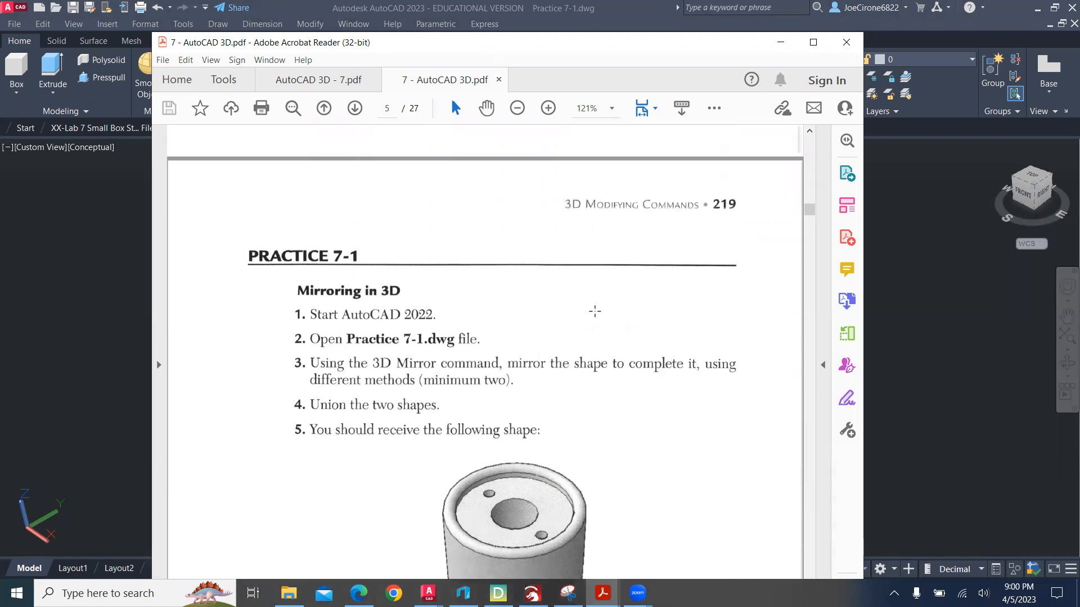
{"action": "scroll", "coordinate": [595, 311], "scroll_direction": "up", "scroll_amount": 12}
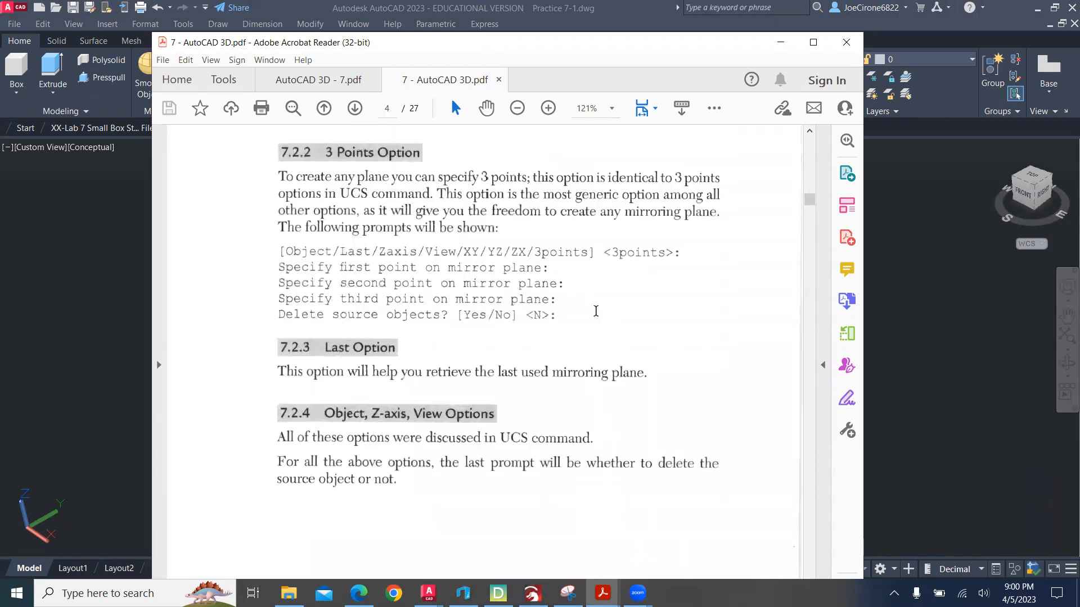
{"action": "scroll", "coordinate": [595, 311], "scroll_direction": "up", "scroll_amount": 10}
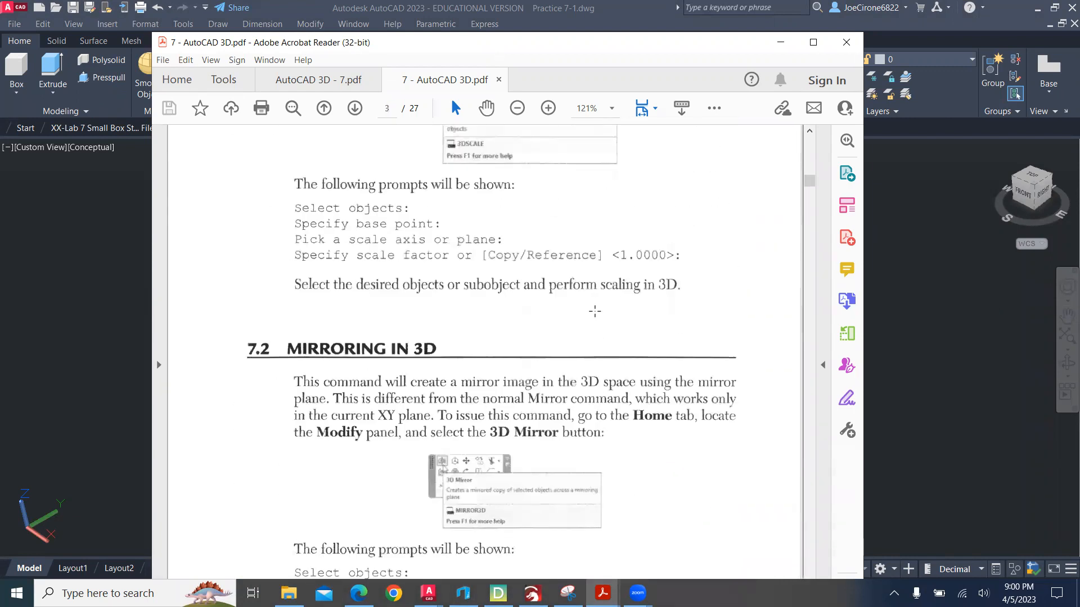
{"action": "scroll", "coordinate": [595, 311], "scroll_direction": "up", "scroll_amount": 12}
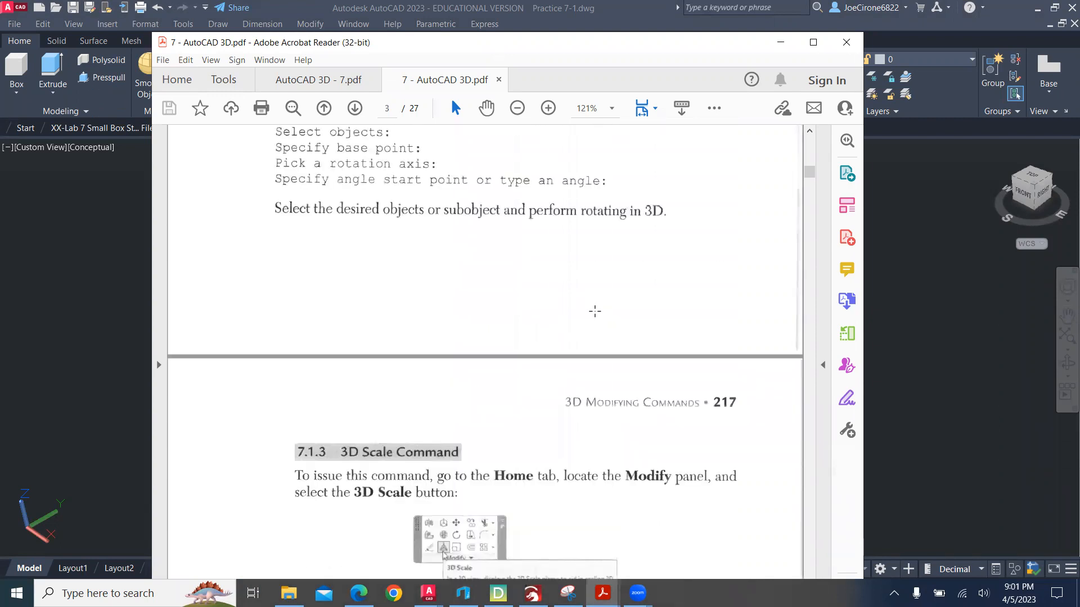
{"action": "scroll", "coordinate": [595, 311], "scroll_direction": "up", "scroll_amount": 7}
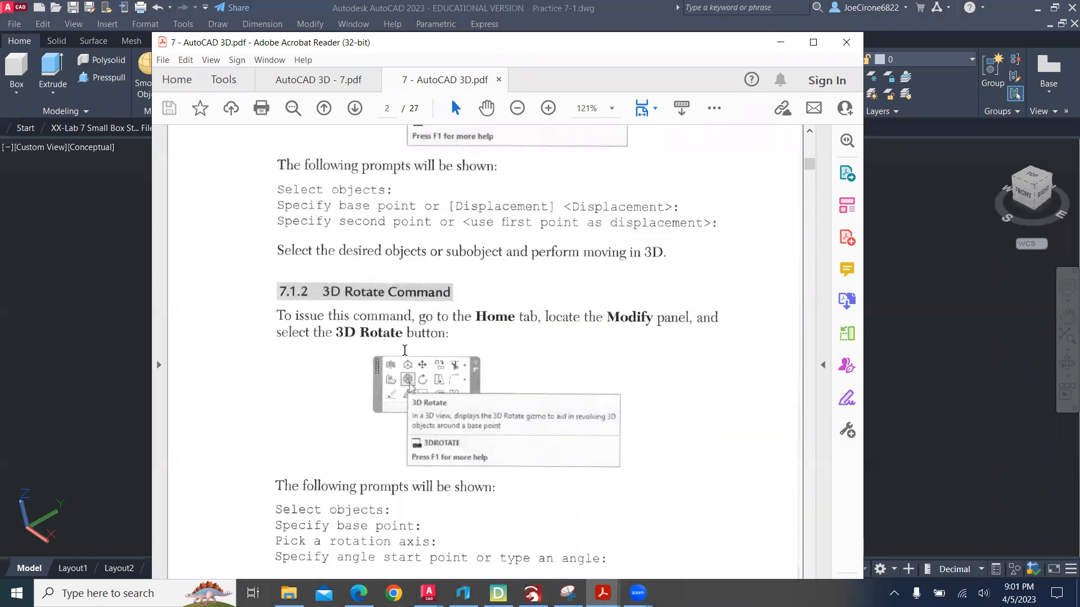
{"action": "scroll", "coordinate": [405, 350], "scroll_direction": "up", "scroll_amount": 1}
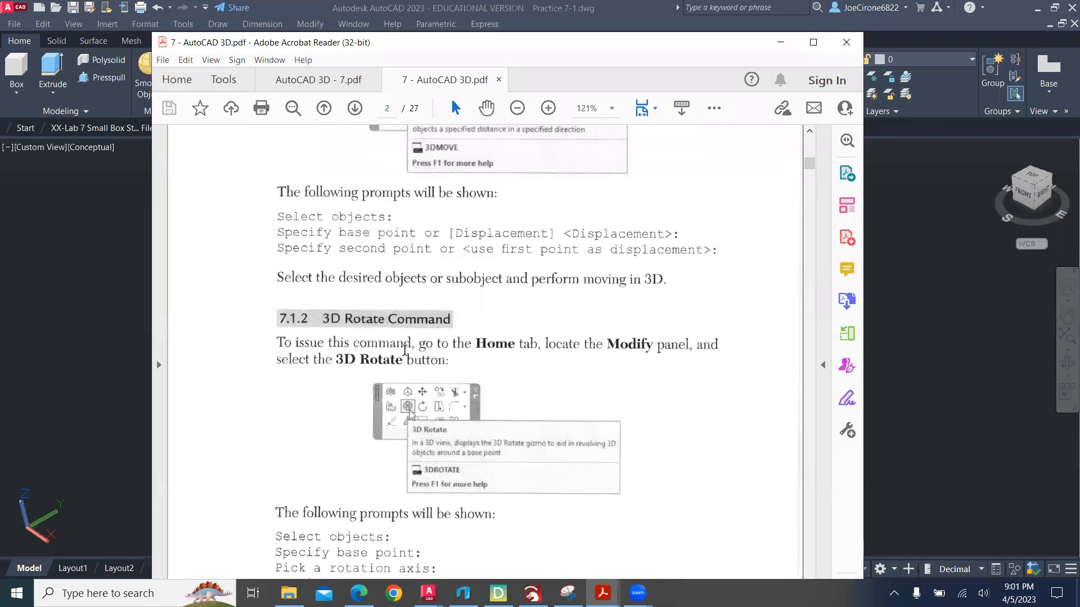
{"action": "scroll", "coordinate": [405, 350], "scroll_direction": "down", "scroll_amount": 2}
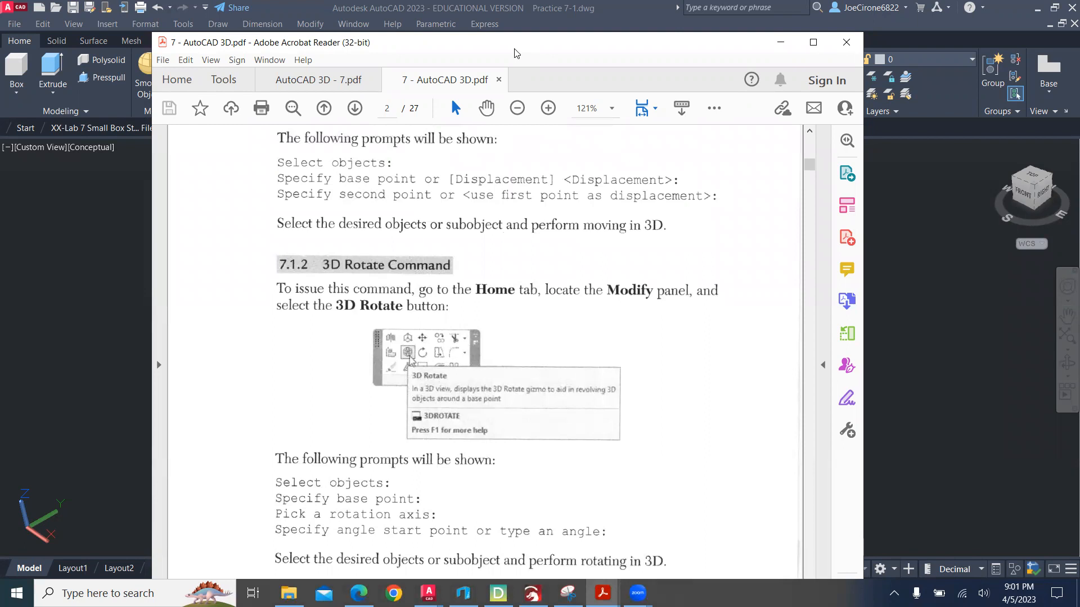
Return to AutoCAD and use 3D Move to shift the half-cylinder solid freely along the X axis in the negative direction
{"action": "left_click", "coordinate": [123, 304]}
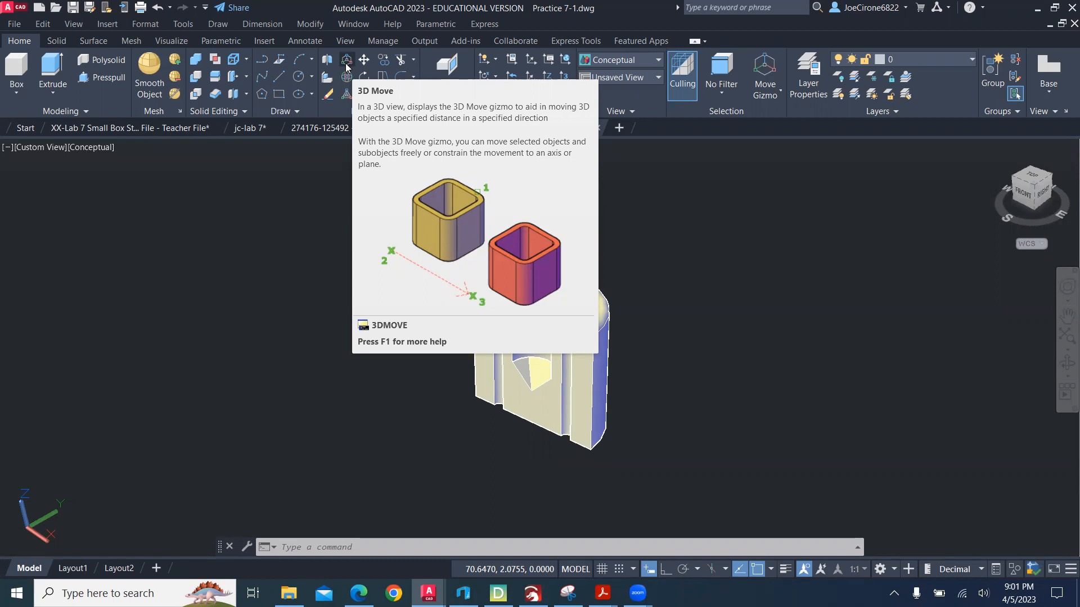
{"action": "left_click", "coordinate": [346, 66]}
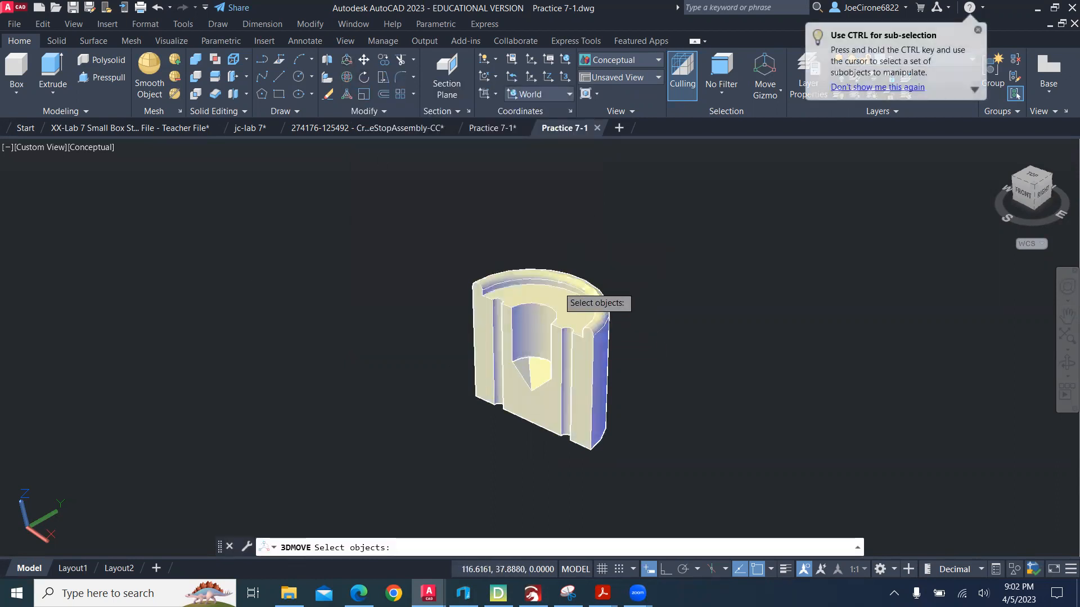
{"action": "left_click", "coordinate": [554, 292]}
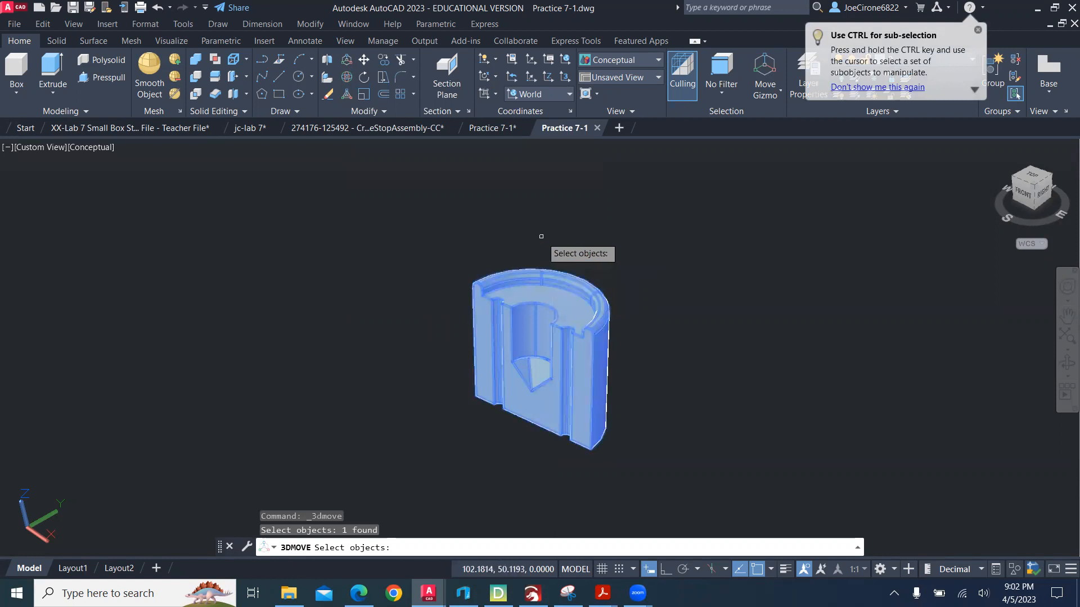
{"action": "key", "text": "Return"}
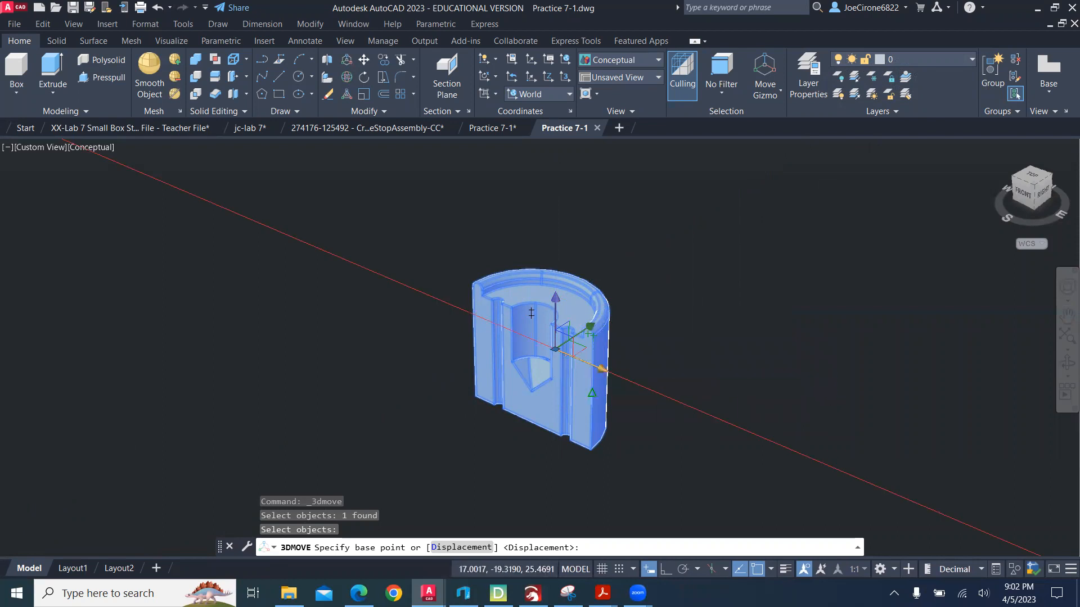
{"action": "left_click", "coordinate": [555, 349]}
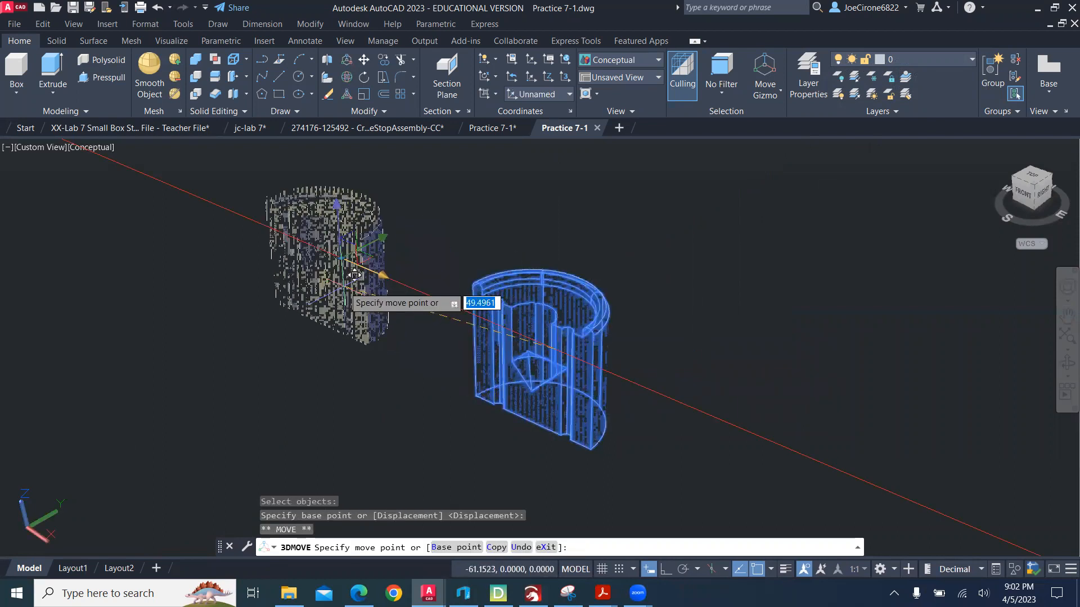
{"action": "left_click", "coordinate": [355, 275]}
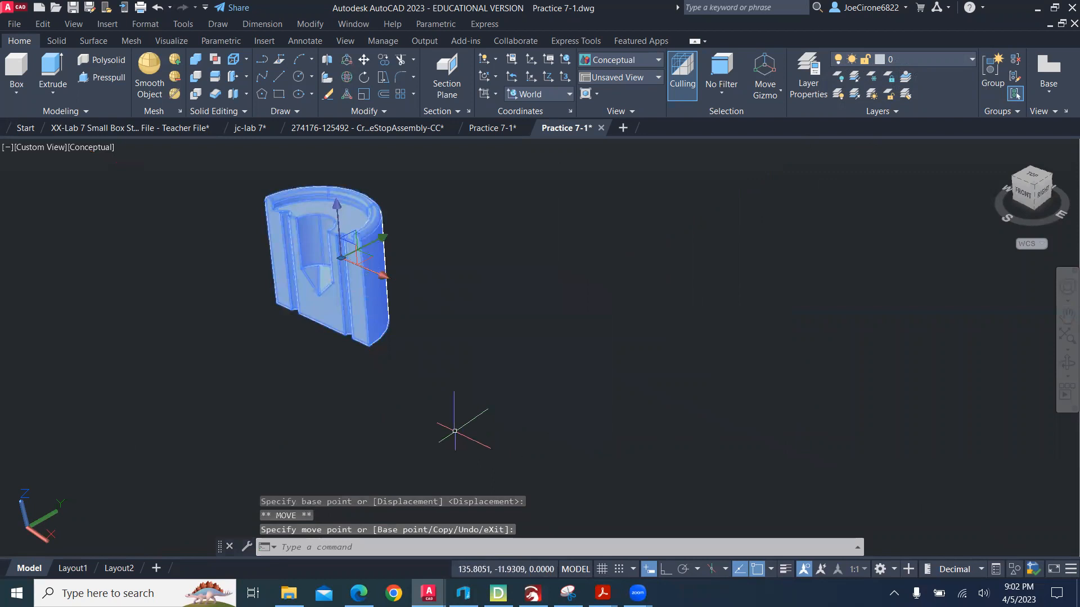
Move the half-cylinder solid freely within the XY plane using the move gizmo's plane constraint
{"action": "scroll", "coordinate": [341, 257], "scroll_direction": "up", "scroll_amount": 3}
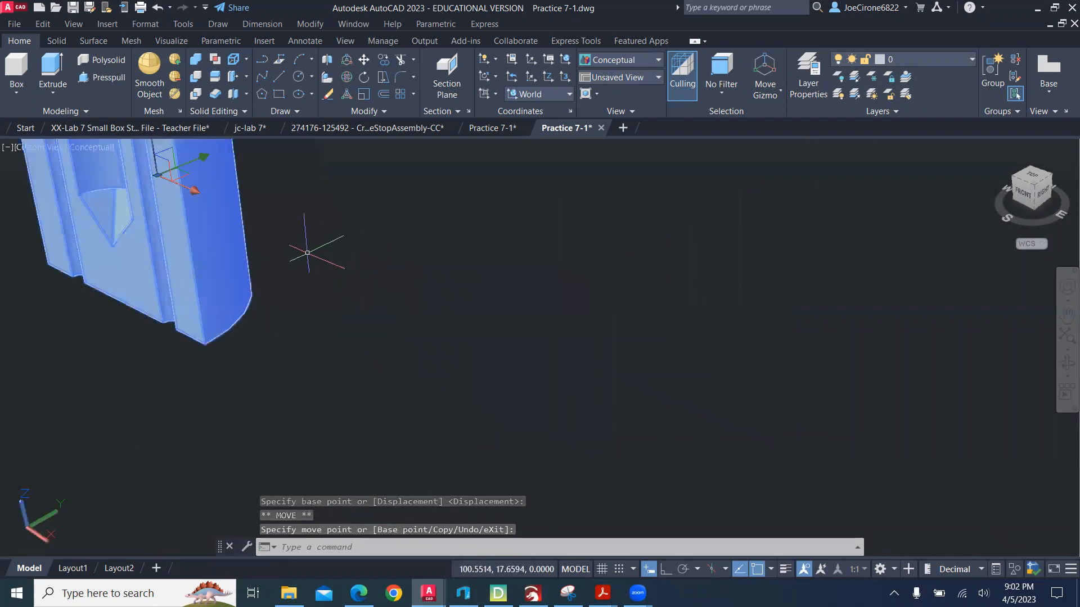
{"action": "scroll", "coordinate": [270, 248], "scroll_direction": "up", "scroll_amount": 2}
{"action": "middle_click_drag", "start_coordinate": [270, 248], "coordinate": [792, 483]}
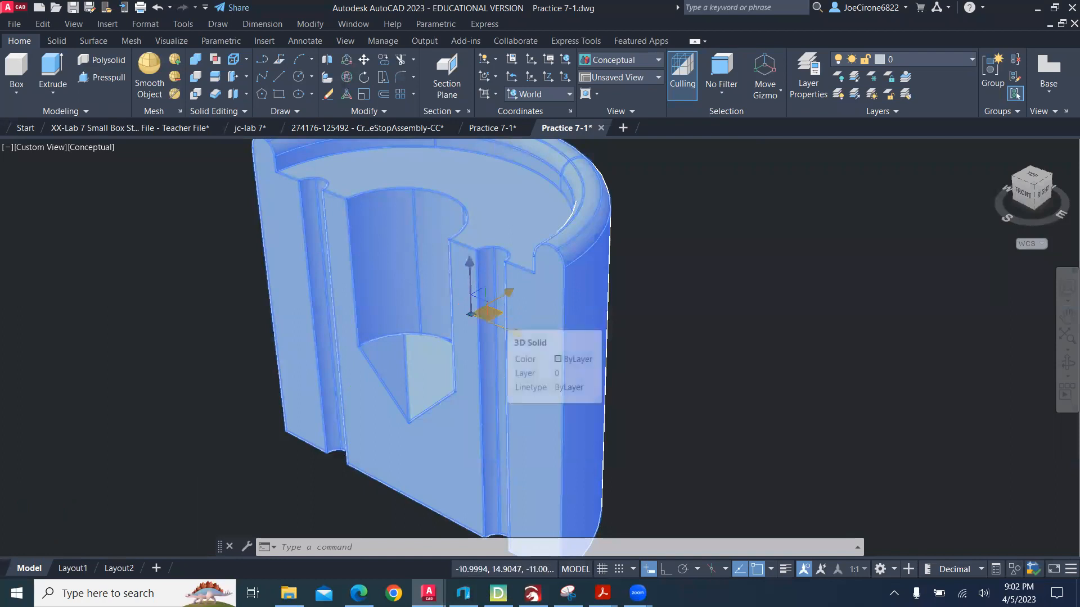
{"action": "left_click", "coordinate": [496, 319]}
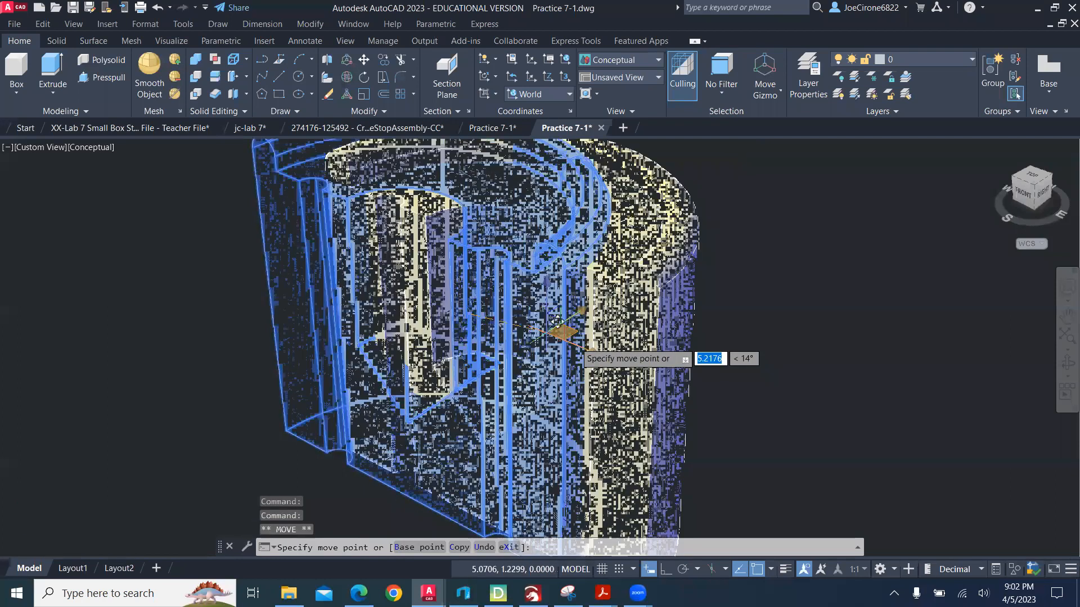
{"action": "left_click", "coordinate": [615, 356]}
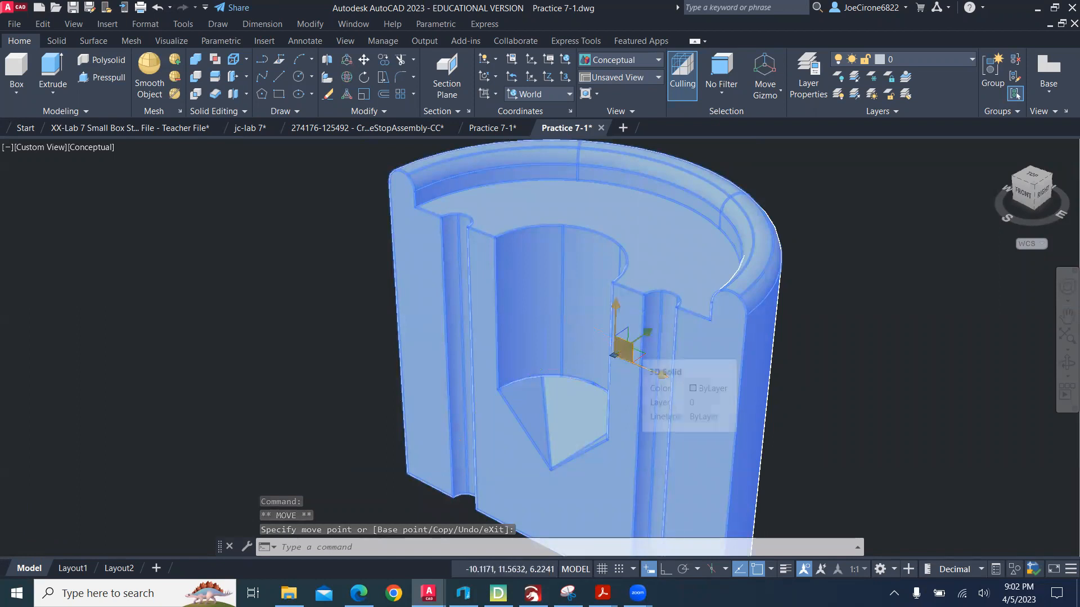
Move the solid freely upward within the gizmo's XZ plane and clear the selection
{"action": "left_click", "coordinate": [630, 348]}
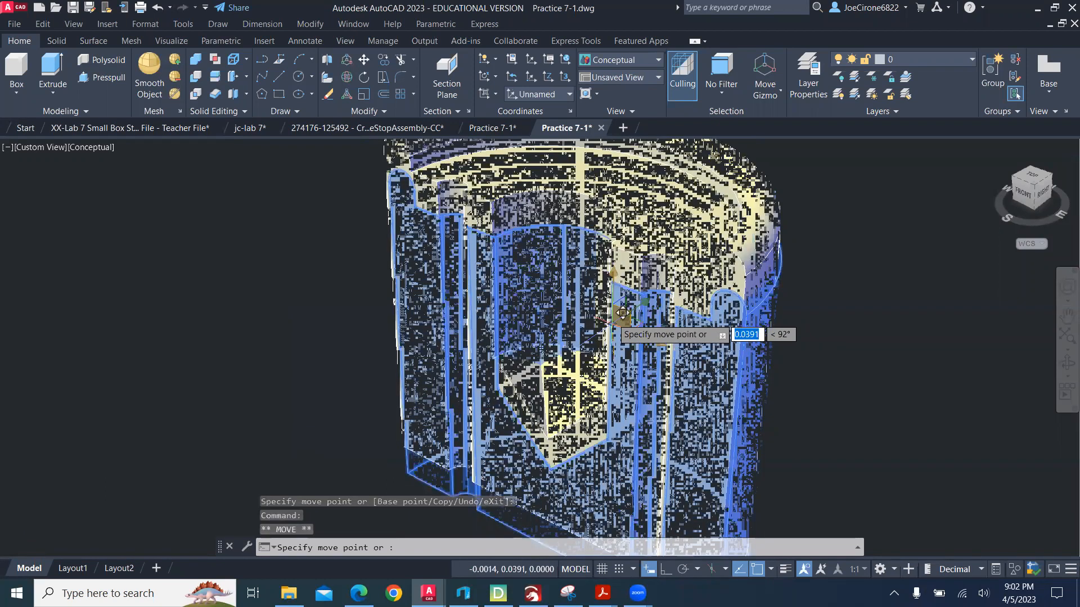
{"action": "left_click", "coordinate": [621, 313]}
{"action": "scroll", "coordinate": [630, 315], "scroll_direction": "down", "scroll_amount": 6}
{"action": "middle_click_drag", "start_coordinate": [637, 316], "coordinate": [549, 315]}
{"action": "key", "text": "Escape"}
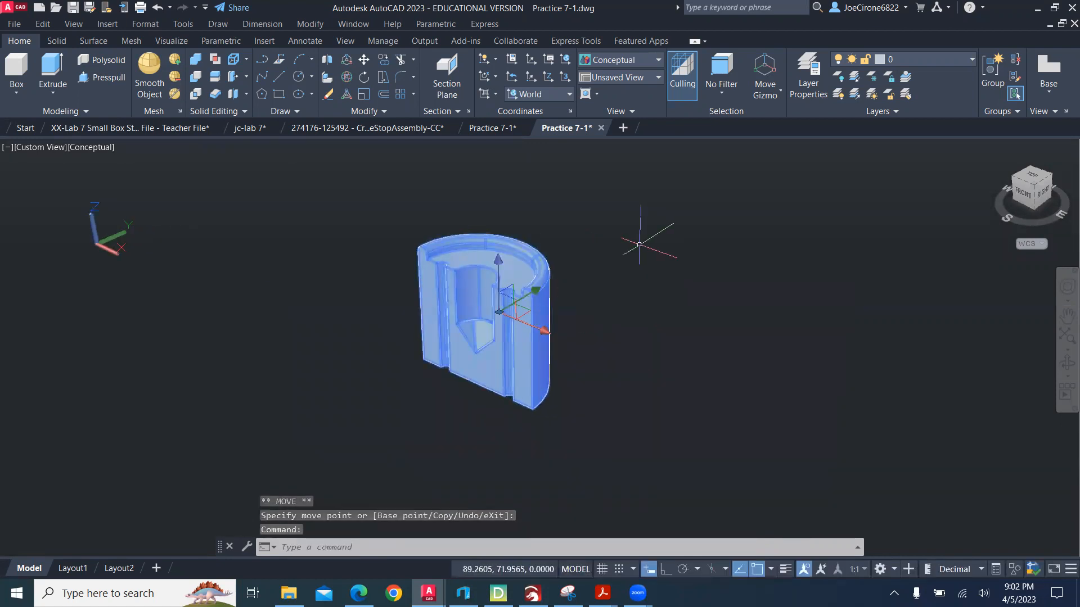
{"action": "key", "text": "Escape"}
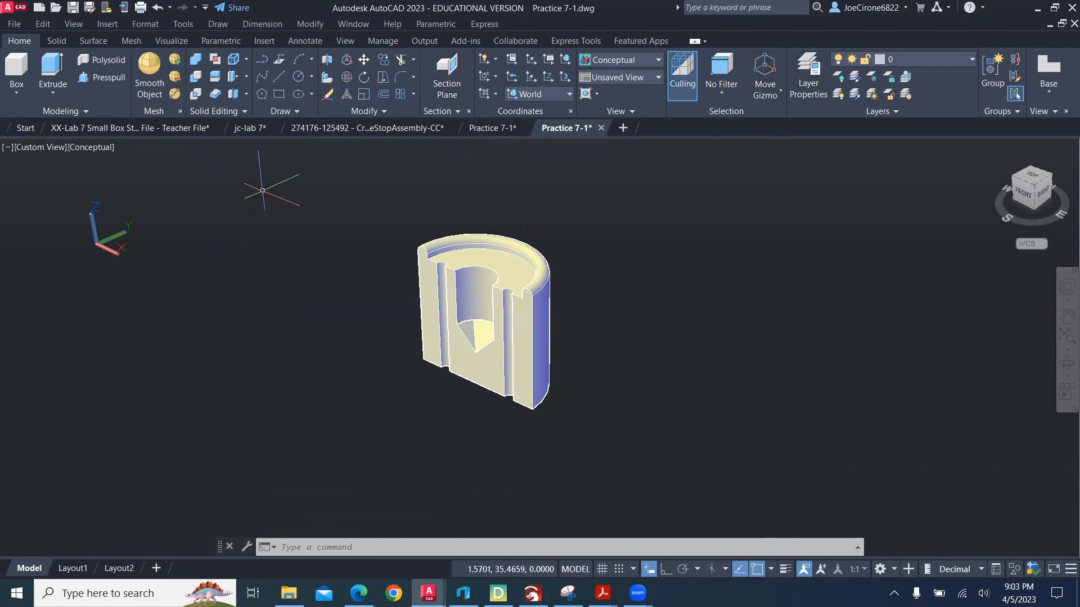
{"action": "left_click", "coordinate": [347, 78]}
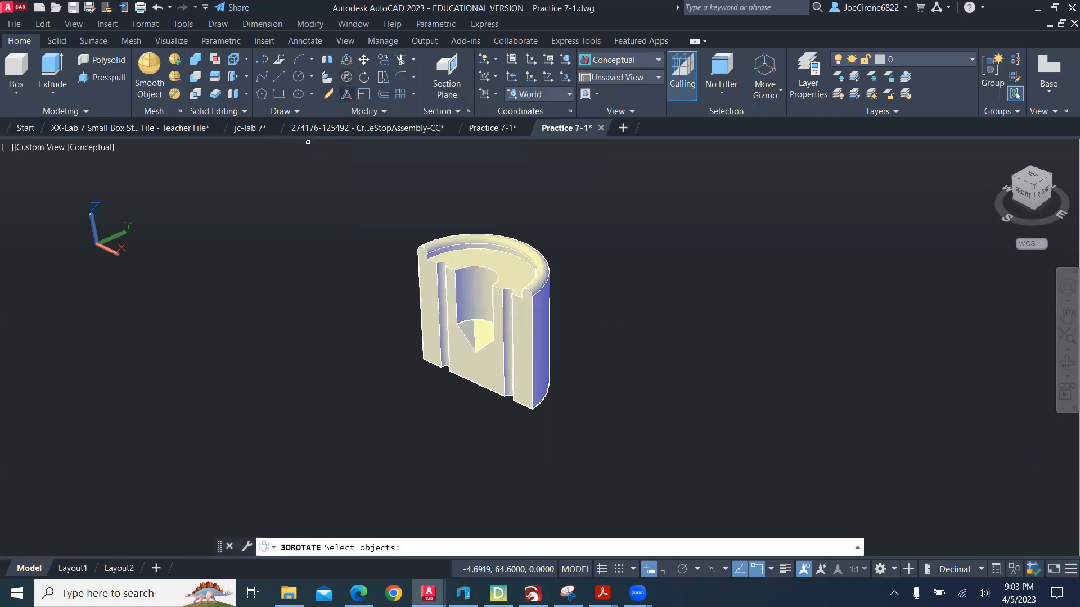
{"action": "left_click", "coordinate": [524, 315]}
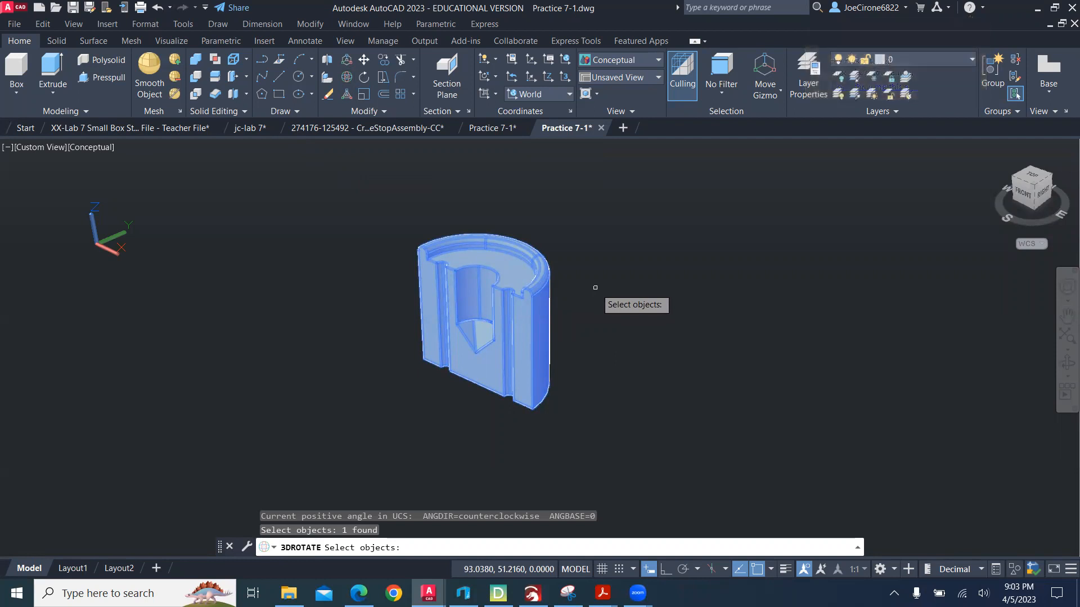
{"action": "key", "text": "Return"}
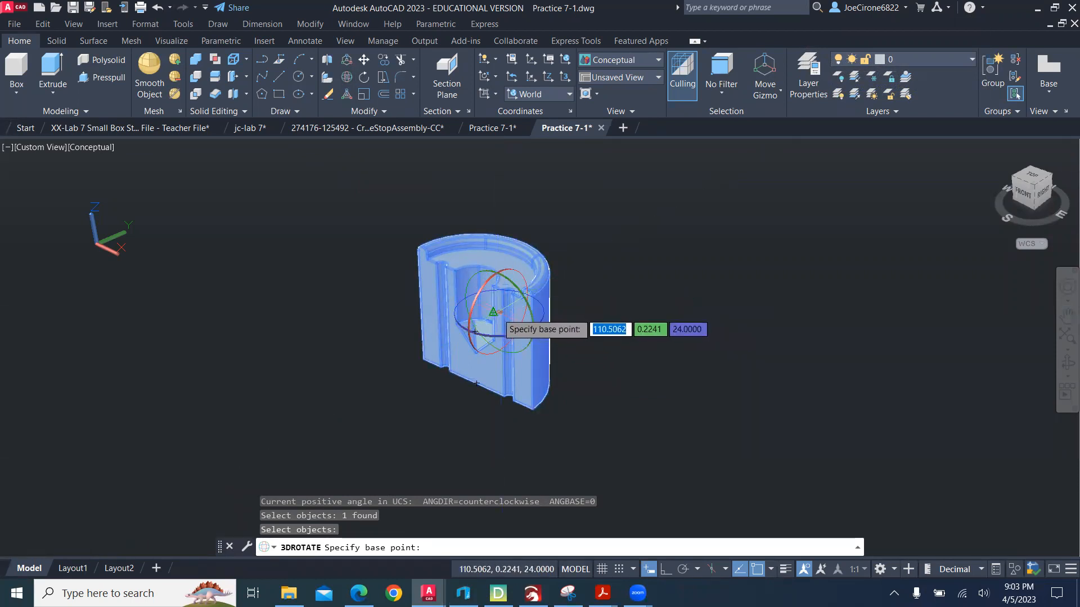
{"action": "scroll", "coordinate": [475, 332], "scroll_direction": "up", "scroll_amount": 6}
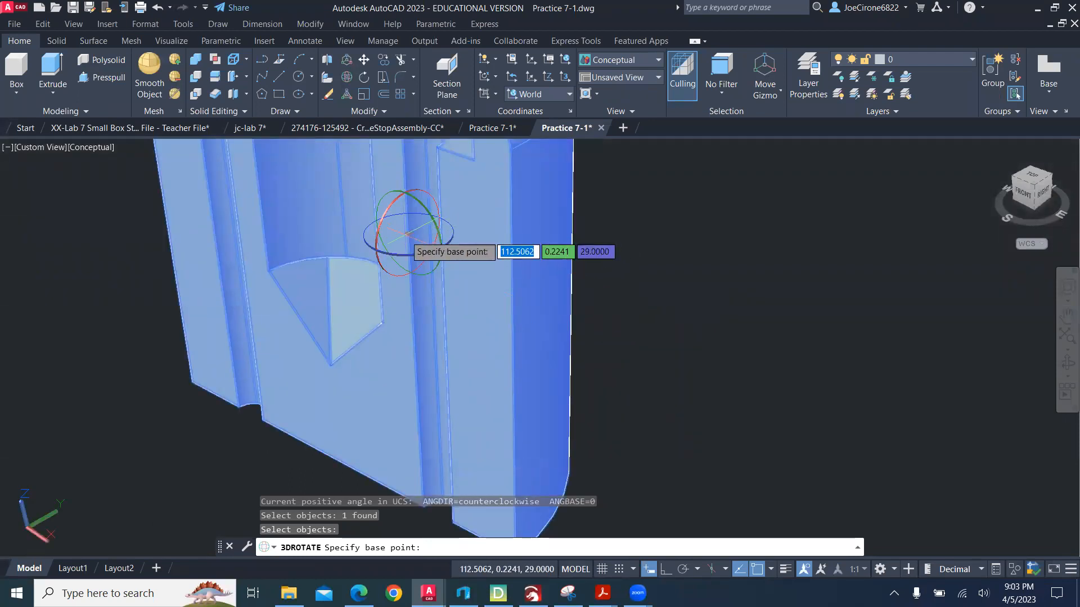
{"action": "left_click", "coordinate": [408, 233]}
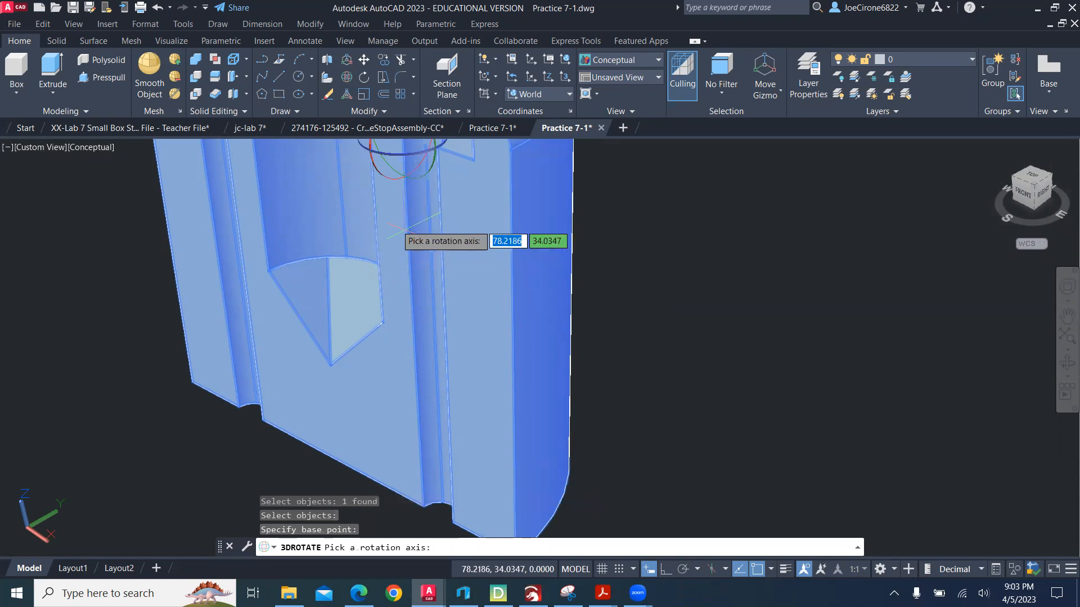
{"action": "scroll", "coordinate": [406, 236], "scroll_direction": "down", "scroll_amount": 5}
{"action": "scroll", "coordinate": [523, 341], "scroll_direction": "up", "scroll_amount": 4}
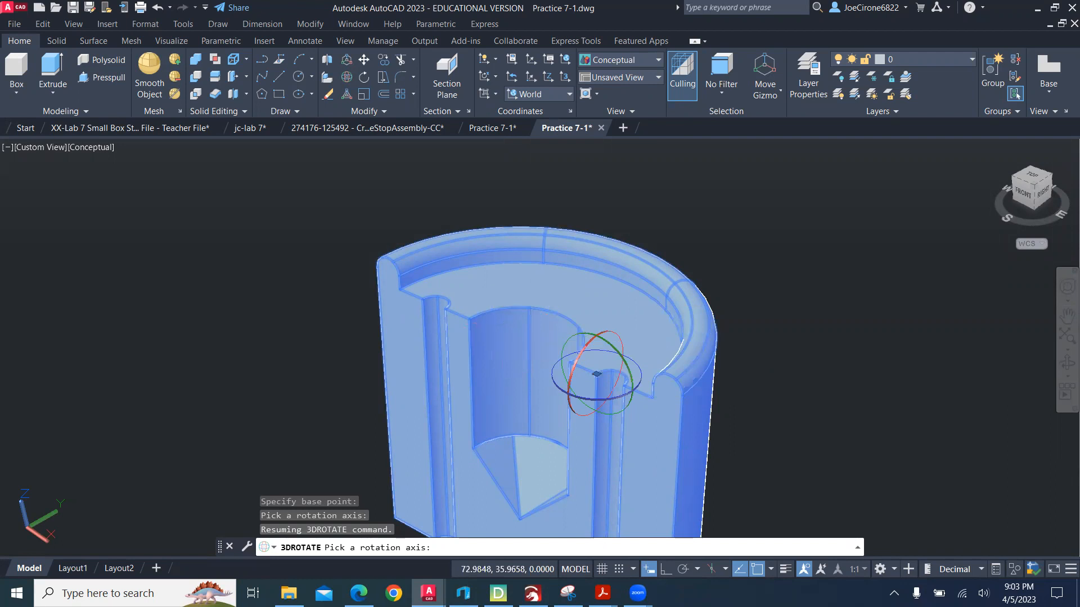
{"action": "key", "text": "Escape"}
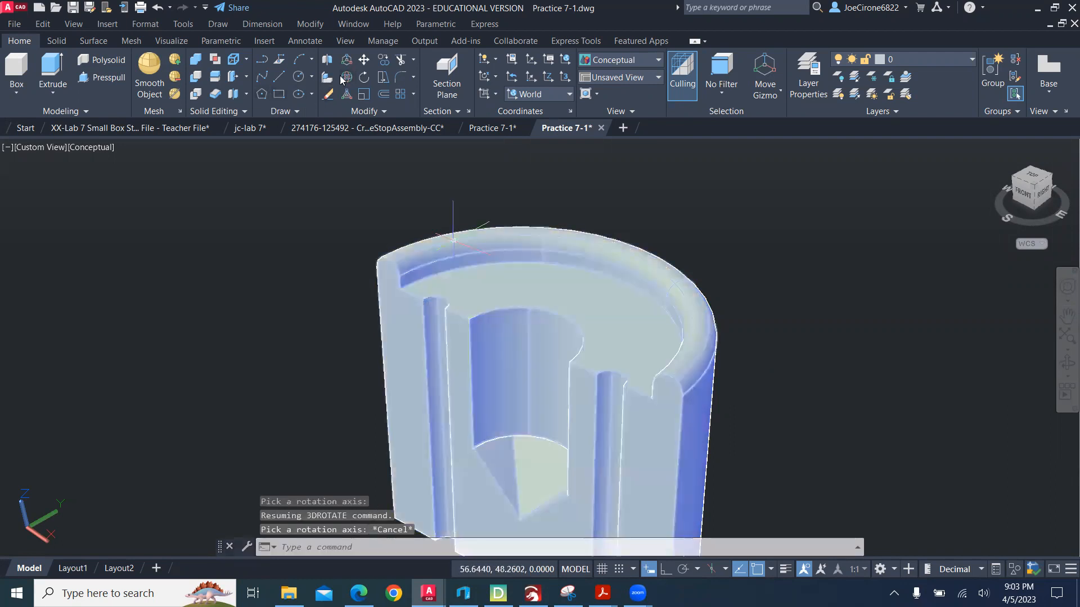
Use 3D Rotate to turn the half-cylinder solid a quarter turn about the Y axis from the bore's top centre, with polar tracking on
{"action": "left_click", "coordinate": [346, 76]}
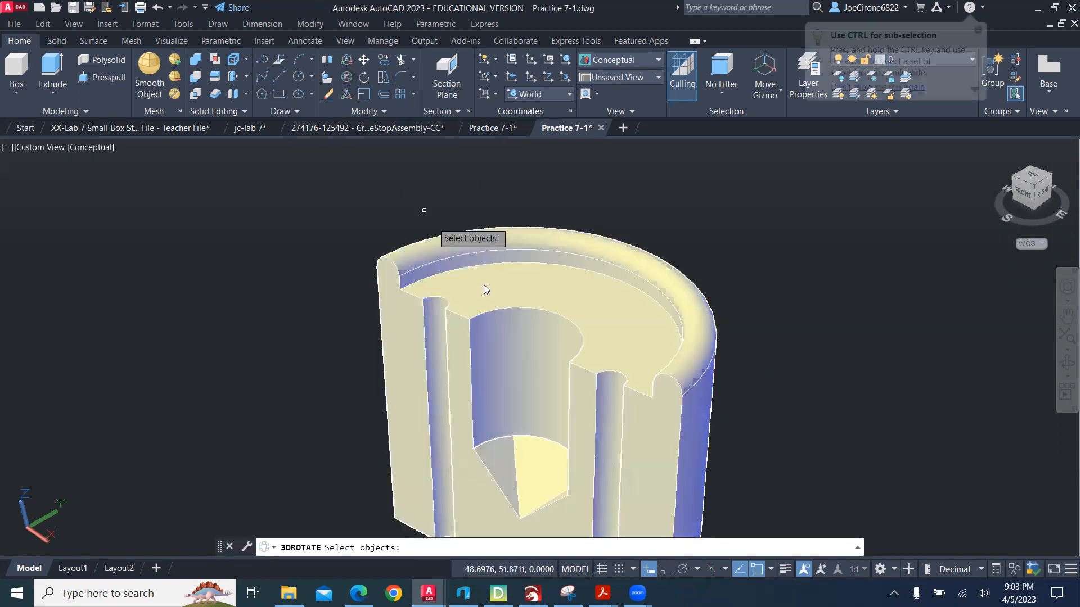
{"action": "left_click", "coordinate": [467, 286]}
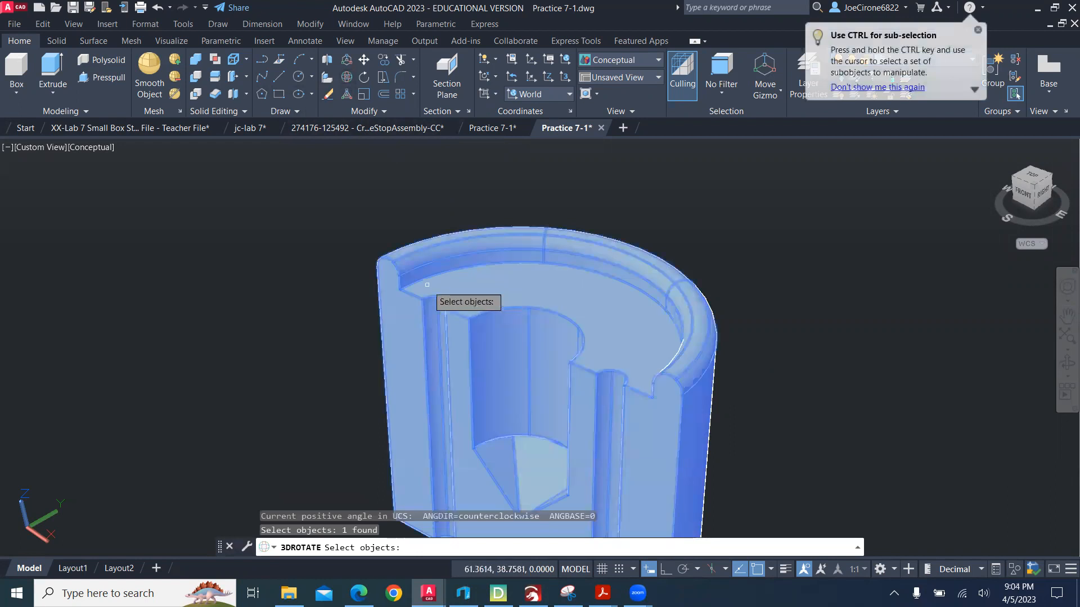
{"action": "key", "text": "Return"}
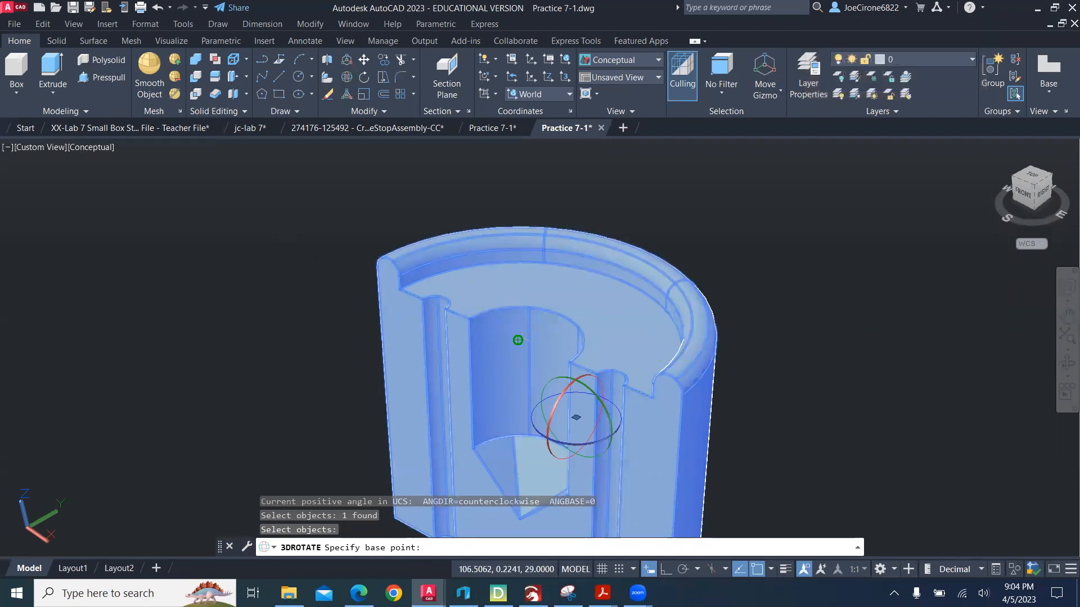
{"action": "left_click", "coordinate": [517, 340]}
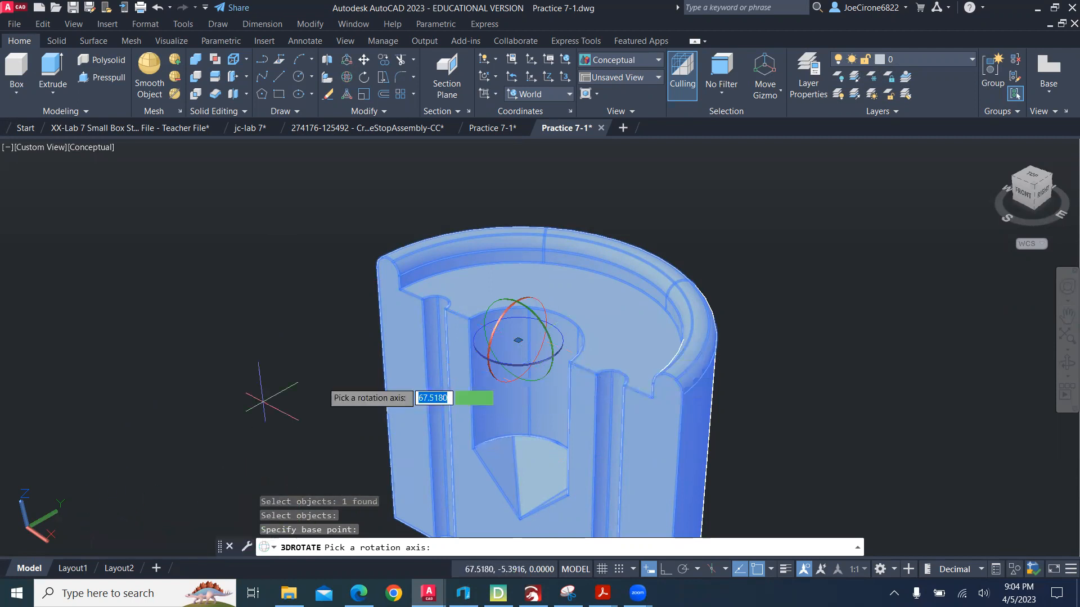
{"action": "left_click", "coordinate": [532, 314]}
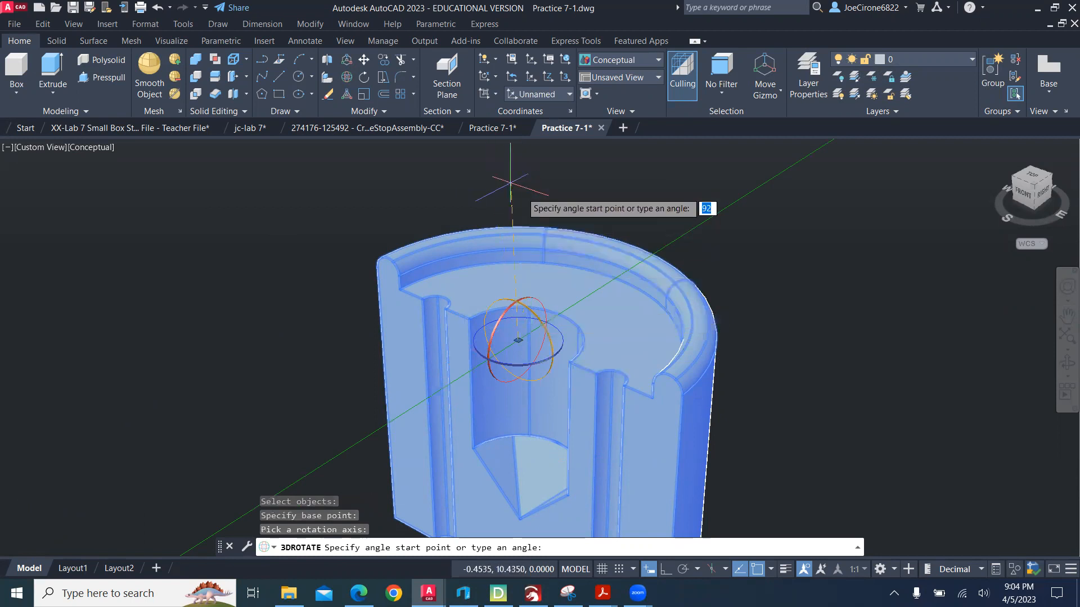
{"action": "left_click", "coordinate": [680, 570]}
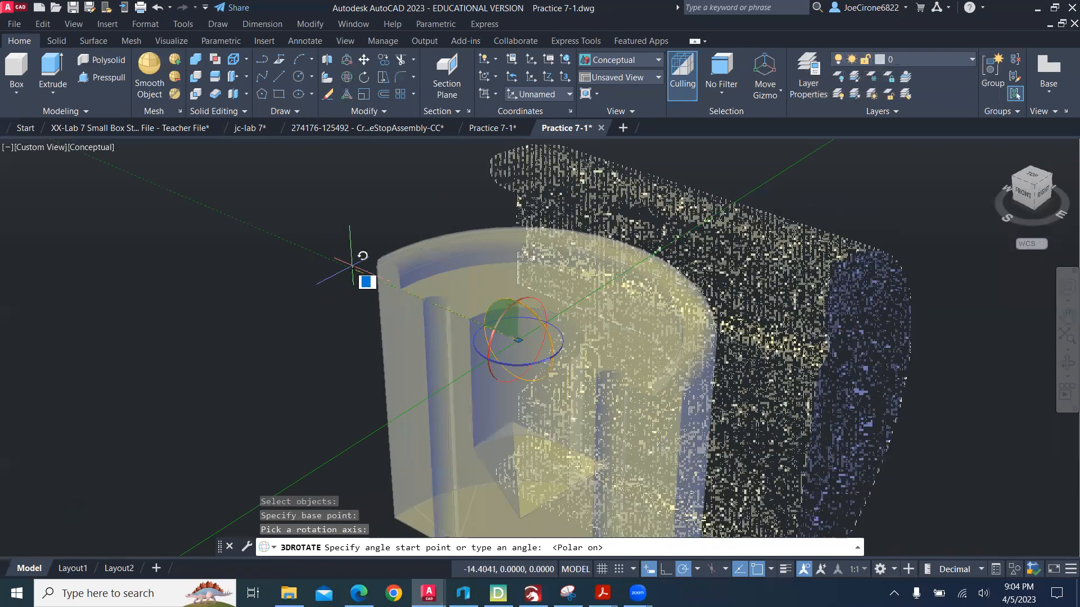
{"action": "left_click", "coordinate": [317, 257]}
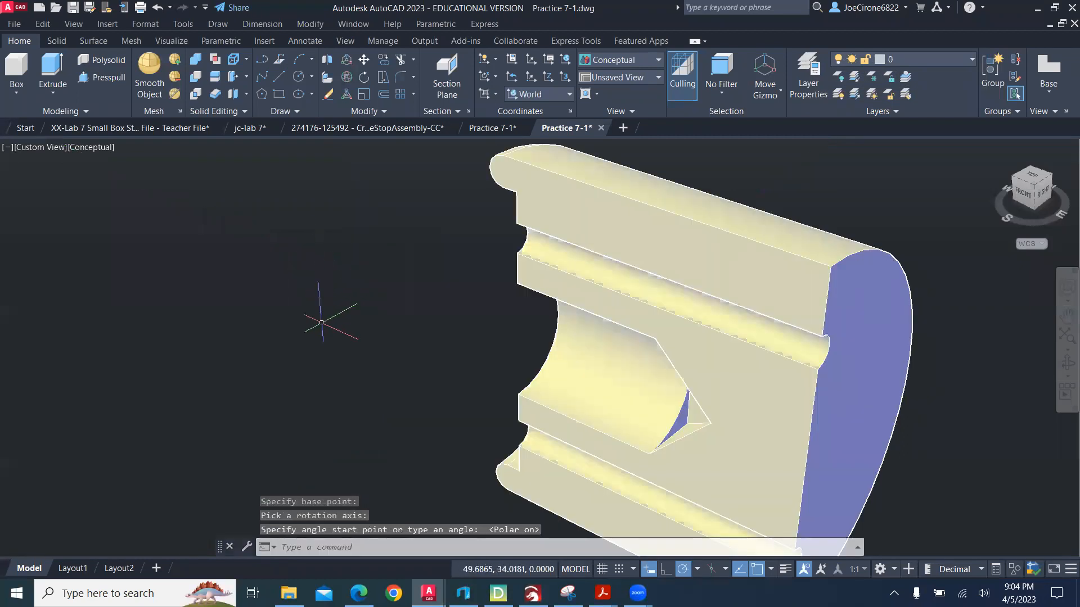
{"action": "scroll", "coordinate": [363, 323], "scroll_direction": "down", "scroll_amount": 5}
{"action": "middle_click_drag", "start_coordinate": [364, 338], "coordinate": [290, 319]}
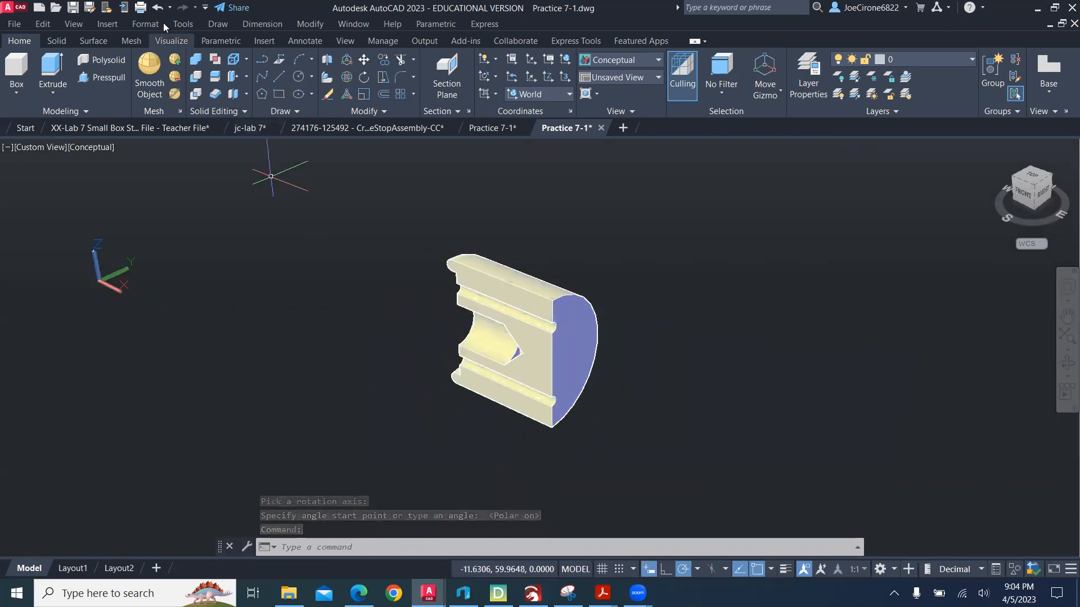
Undo the recent view changes and the 3D rotation of the half-cylinder solid
{"action": "left_click", "coordinate": [158, 8]}
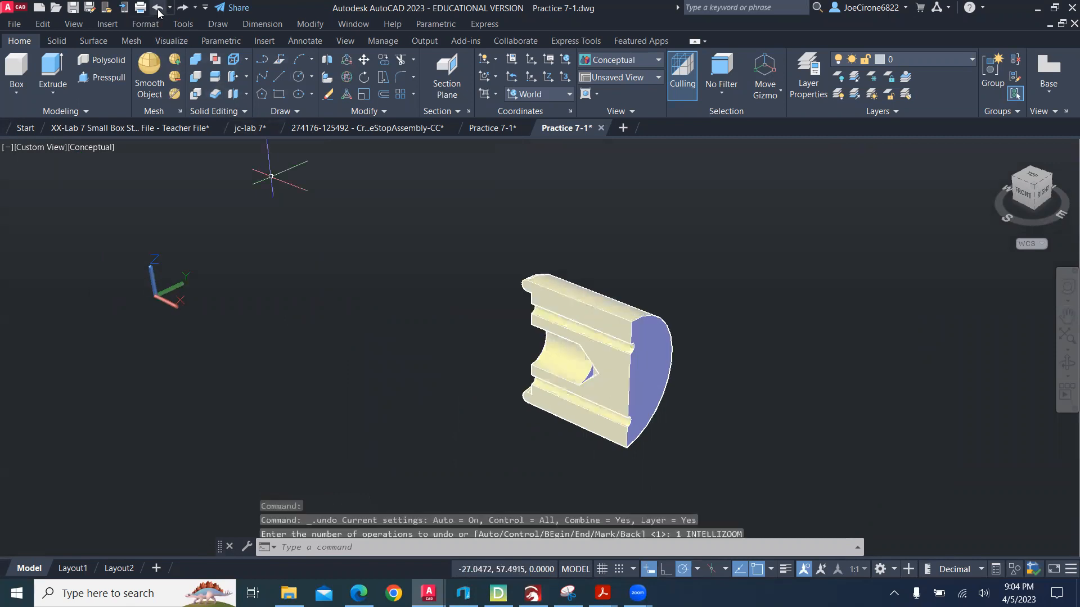
{"action": "left_click", "coordinate": [158, 8]}
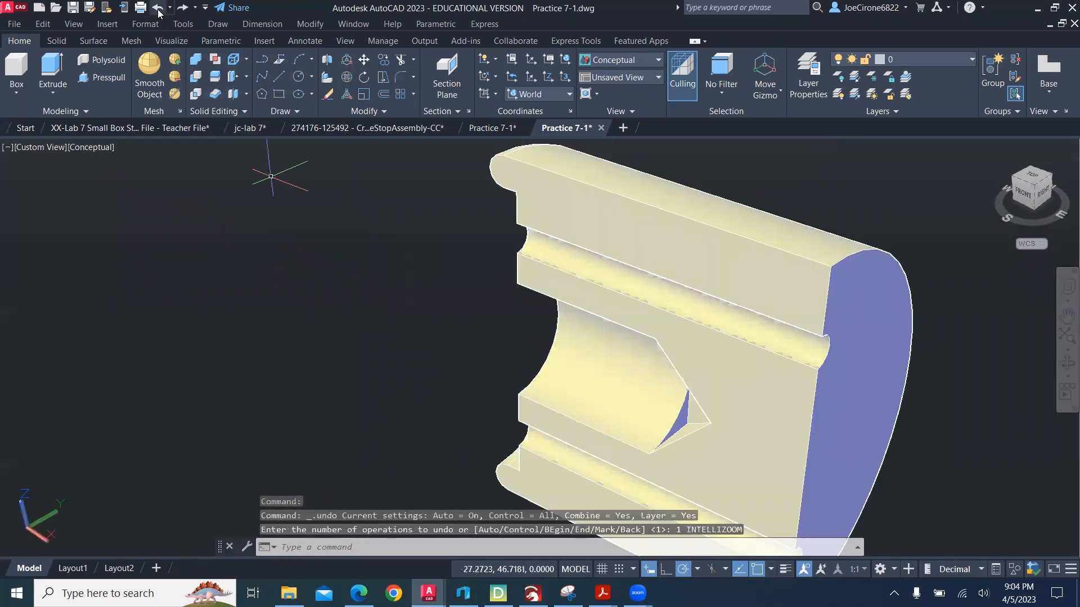
{"action": "left_click", "coordinate": [159, 10]}
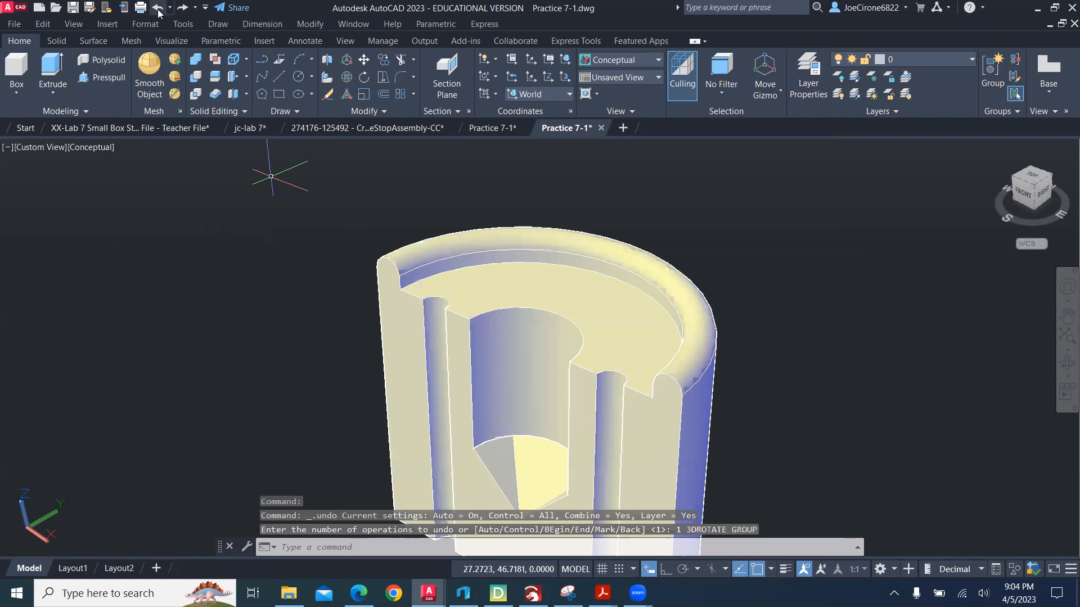
Start 3DMIRROR and choose the half-cylinder solid as the object to mirror
{"action": "scroll", "coordinate": [325, 308], "scroll_direction": "down", "scroll_amount": 2}
{"action": "middle_click_drag", "start_coordinate": [325, 308], "coordinate": [337, 301], "text": "shift"}
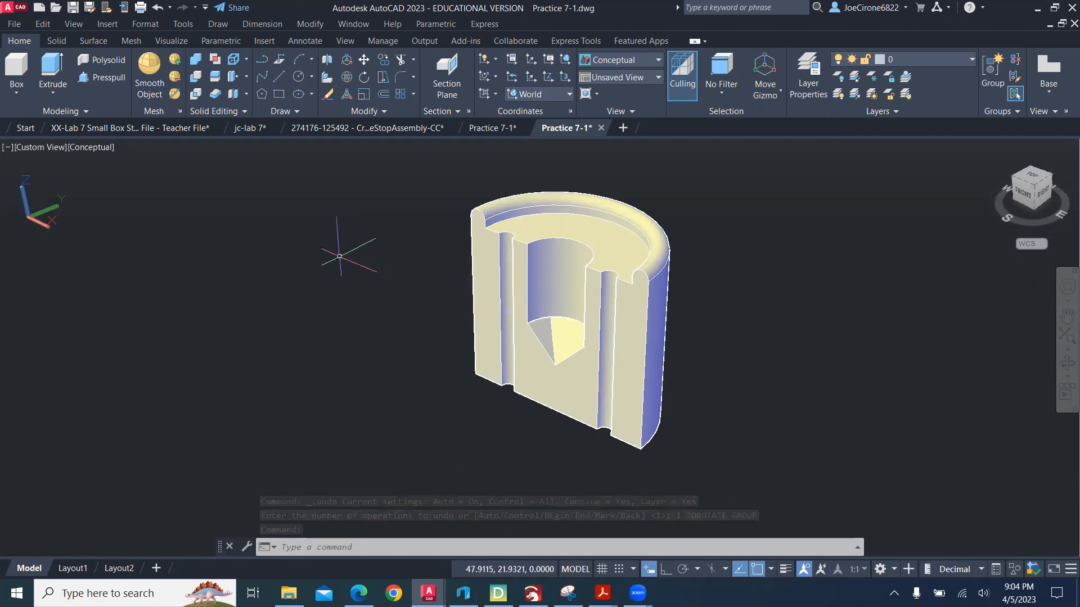
{"action": "type", "text": "3D"}
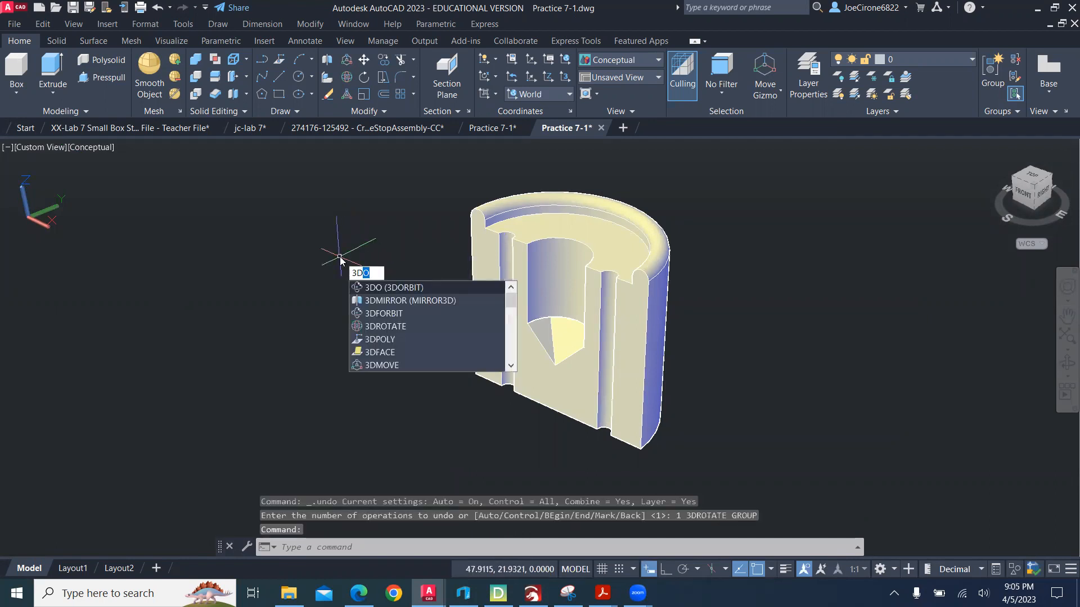
{"action": "type", "text": "mir"}
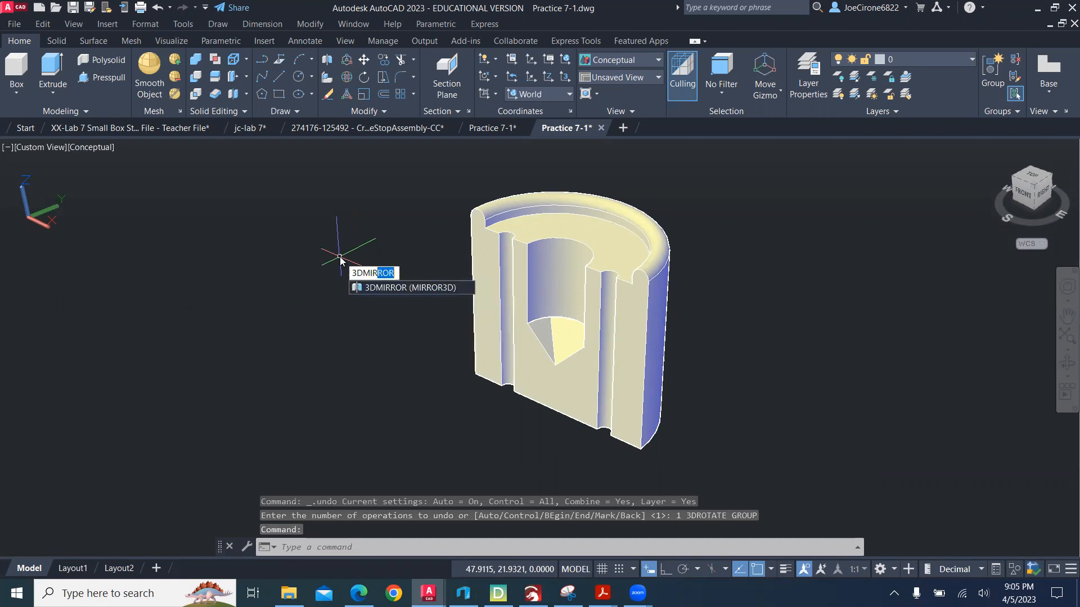
{"action": "key", "text": "Return"}
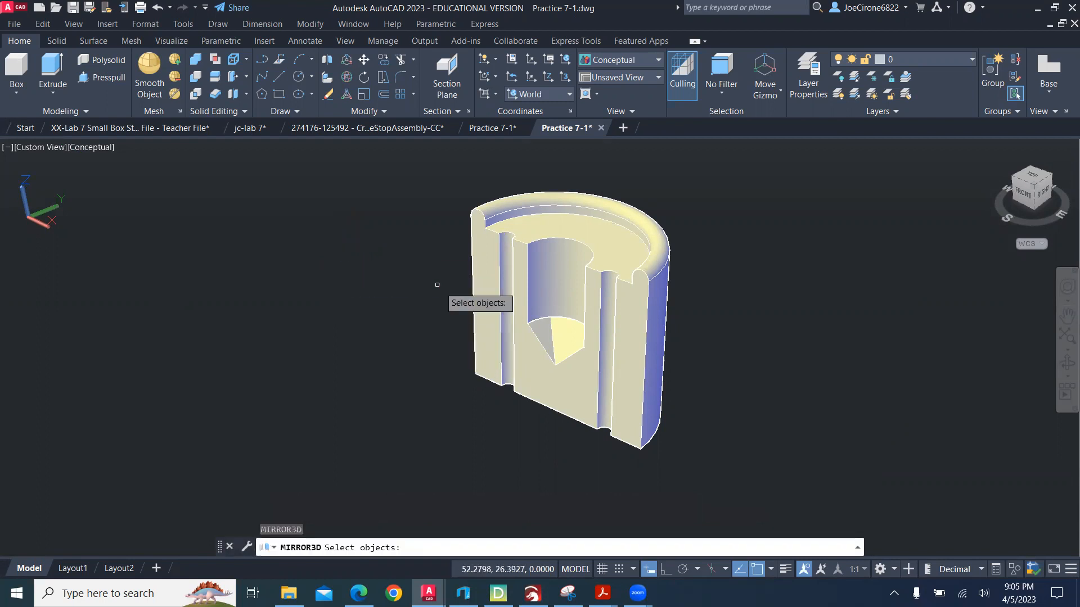
{"action": "left_click", "coordinate": [471, 328]}
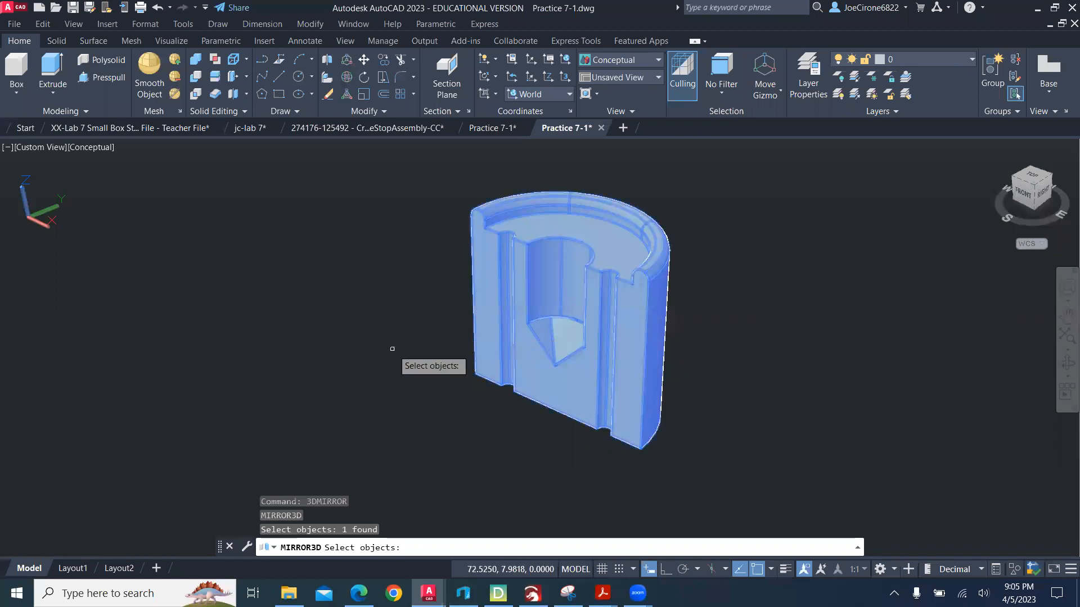
{"action": "key", "text": "Return"}
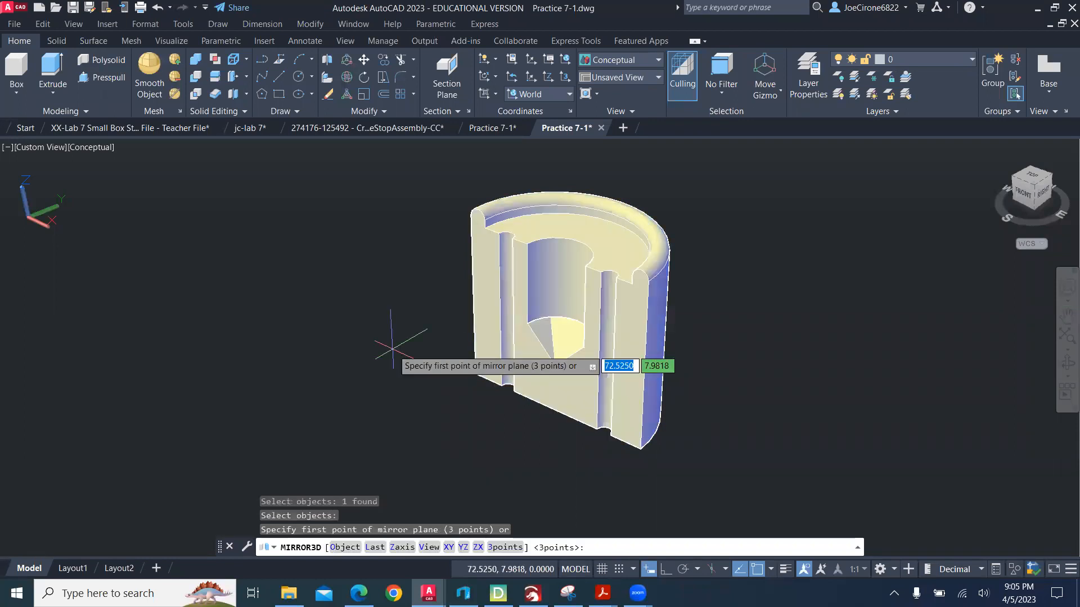
Review the enabled object snap and 3D object snap modes in the drafting settings, then return to the mirror command
{"action": "left_click", "coordinate": [769, 571]}
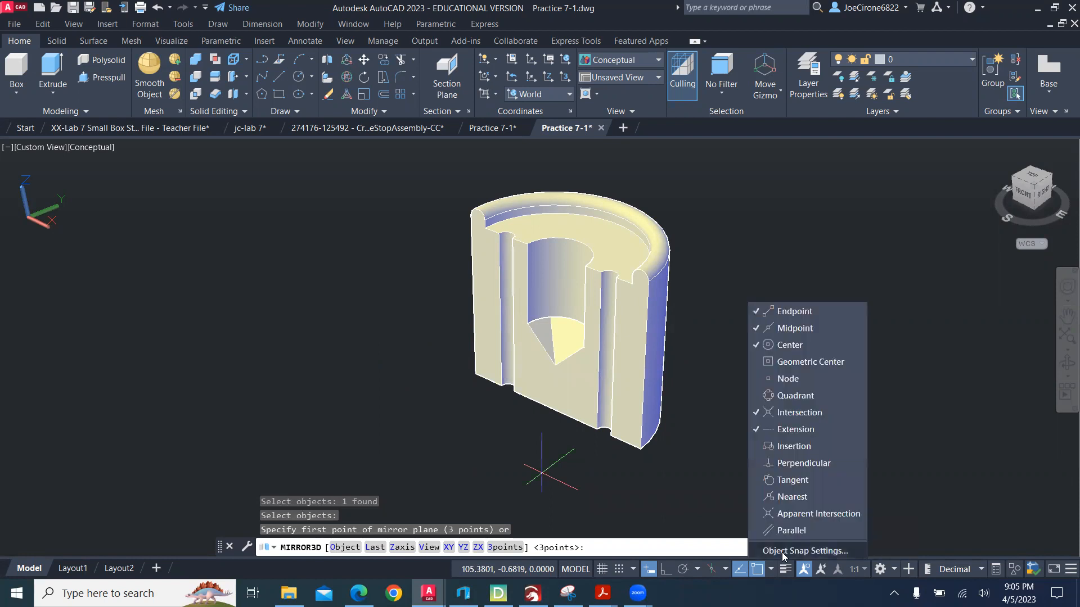
{"action": "left_click", "coordinate": [787, 552]}
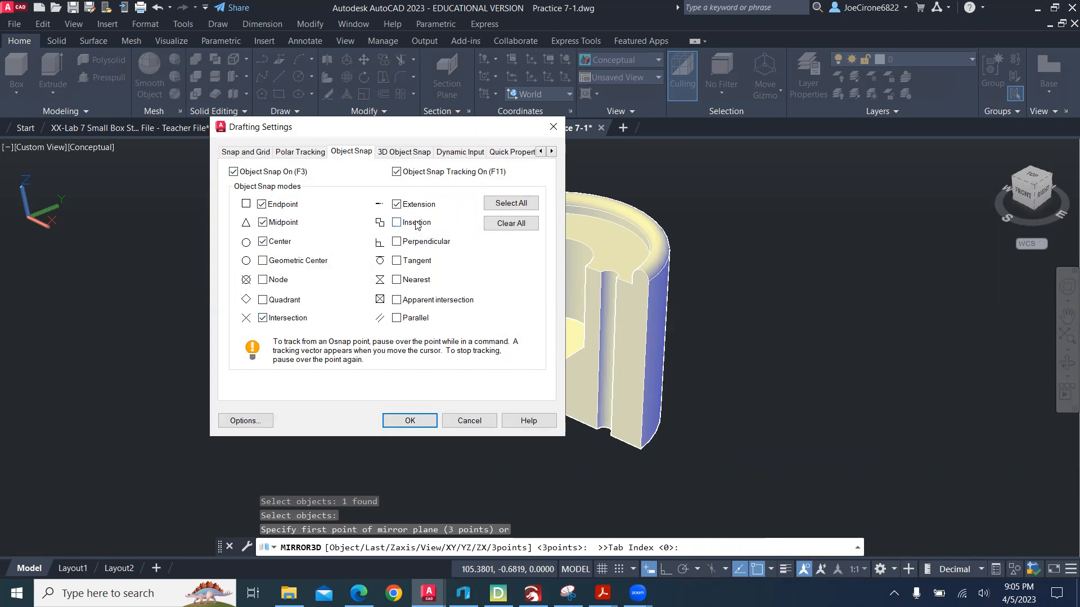
{"action": "left_click", "coordinate": [401, 152]}
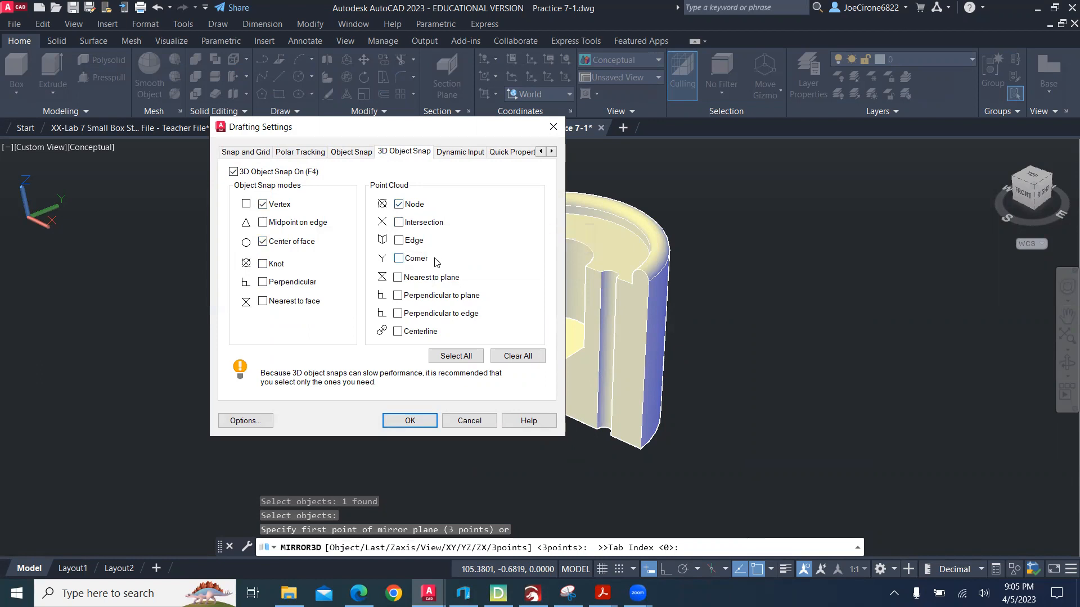
{"action": "left_click", "coordinate": [409, 421]}
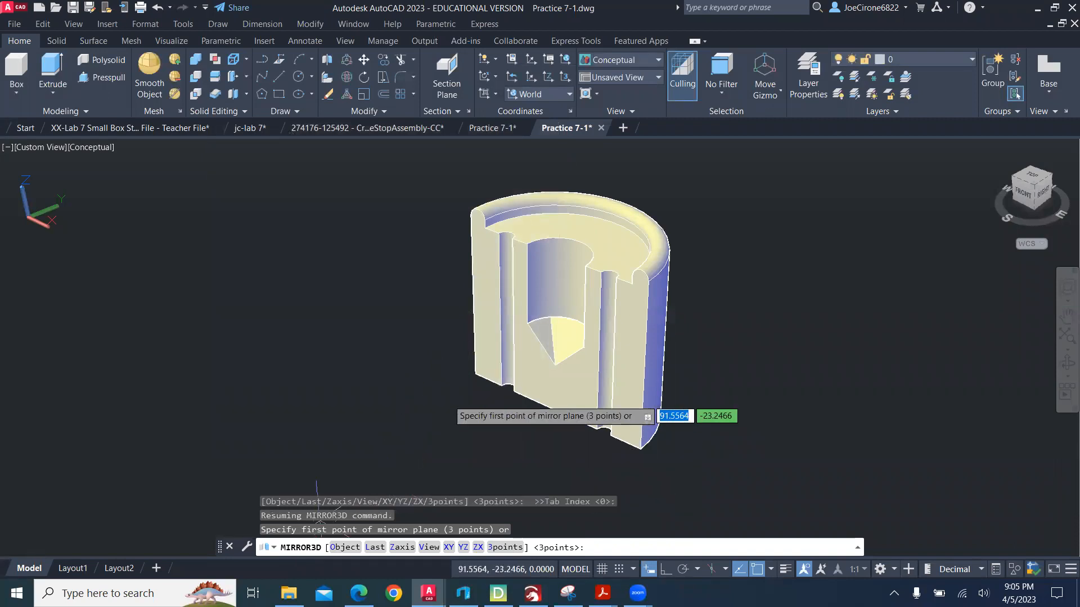
Mirror the solid across its flat cut face using a bottom corner and the centres of both rim arcs, keeping the source object
{"action": "left_click", "coordinate": [475, 372]}
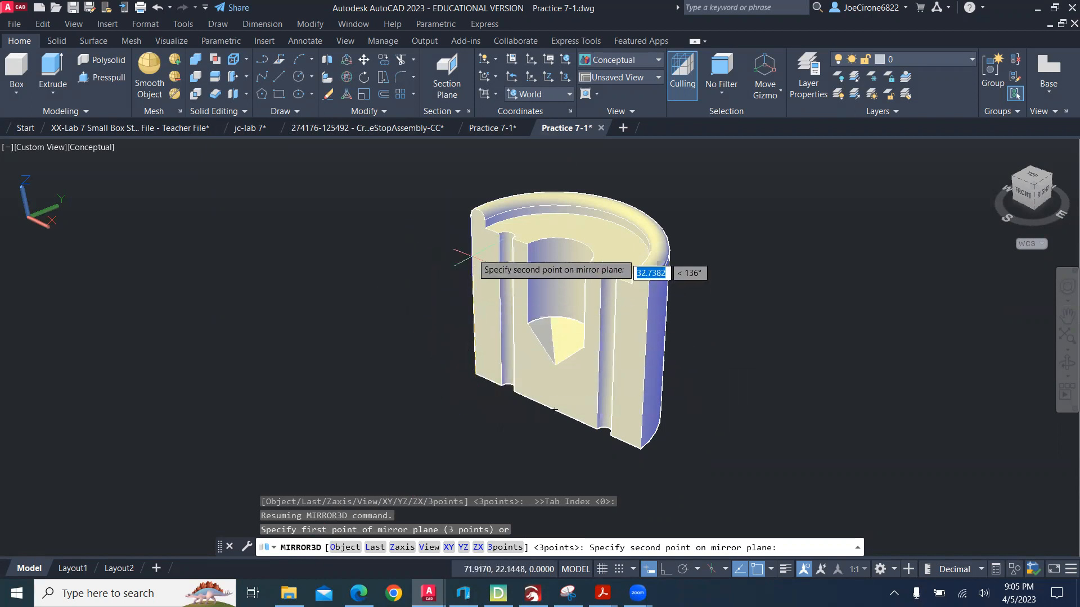
{"action": "scroll", "coordinate": [479, 220], "scroll_direction": "up", "scroll_amount": 3}
{"action": "middle_click_drag", "start_coordinate": [440, 194], "coordinate": [509, 459]}
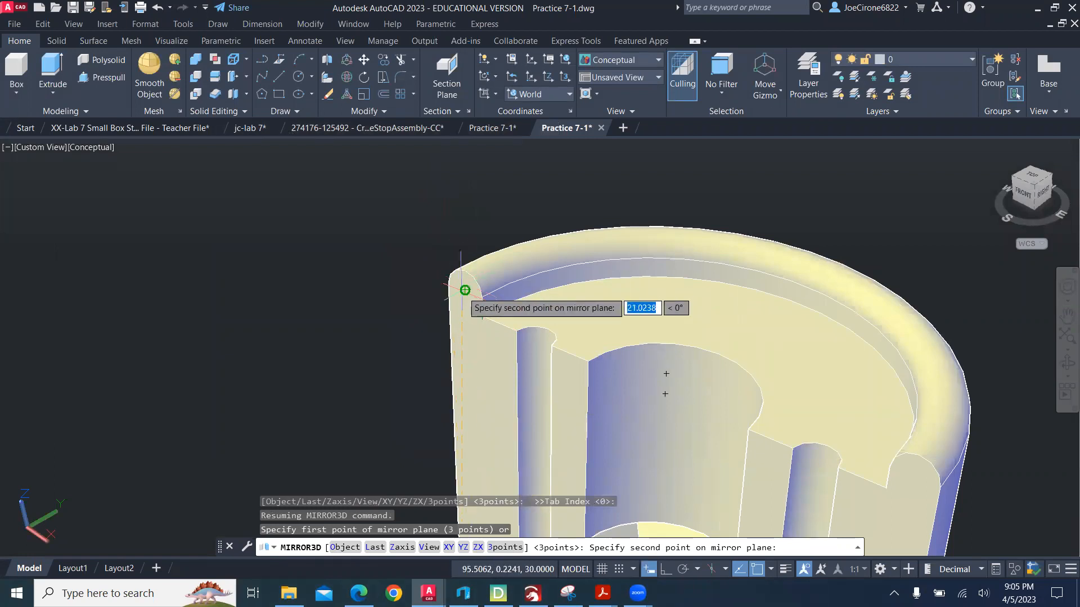
{"action": "left_click", "coordinate": [482, 316]}
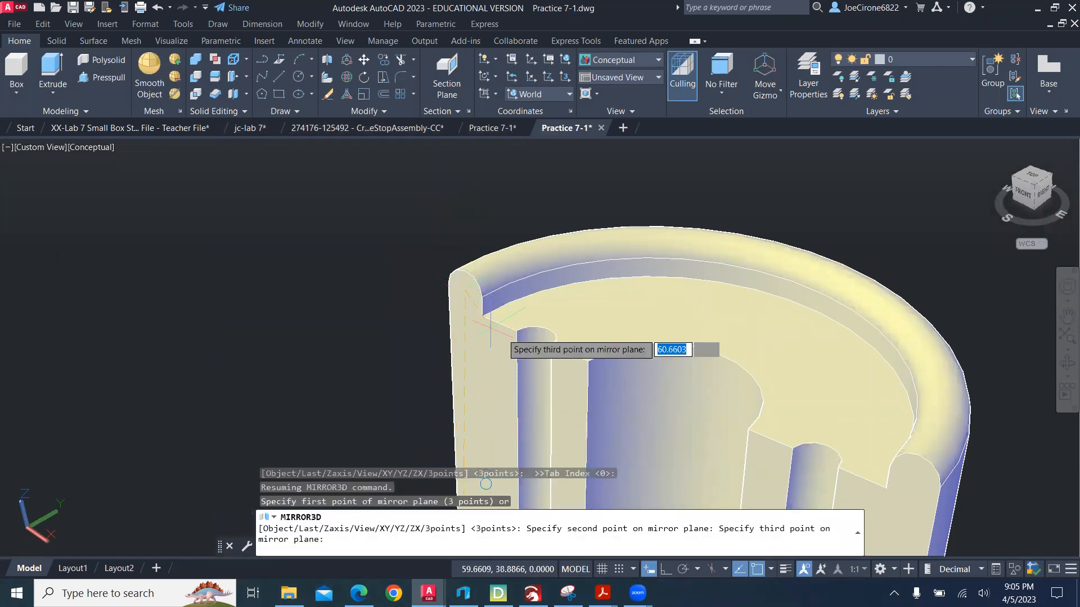
{"action": "middle_click_drag", "start_coordinate": [777, 442], "coordinate": [604, 281]}
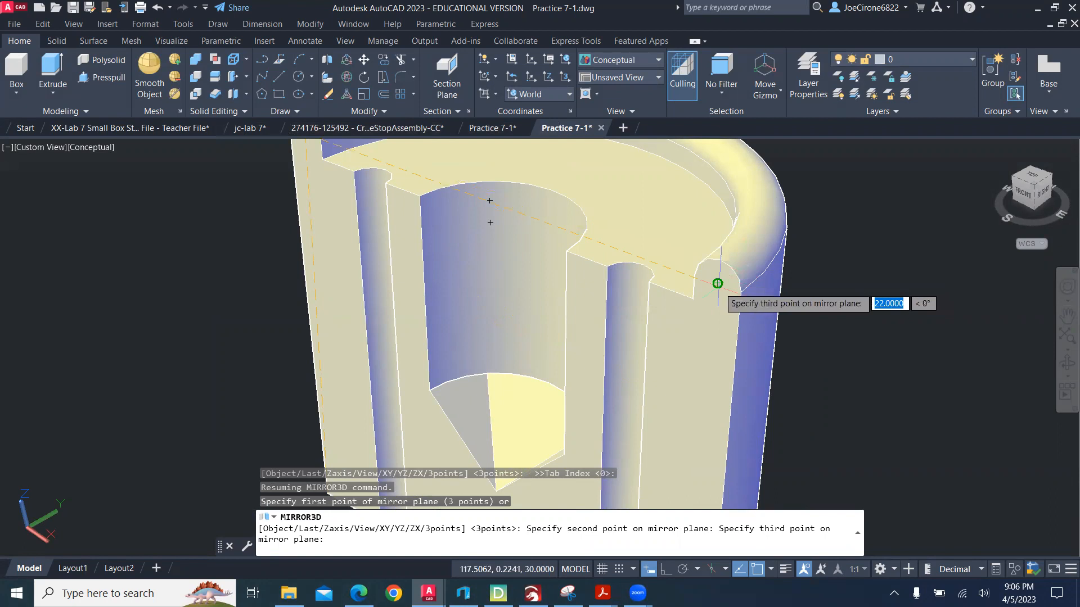
{"action": "left_click", "coordinate": [718, 284]}
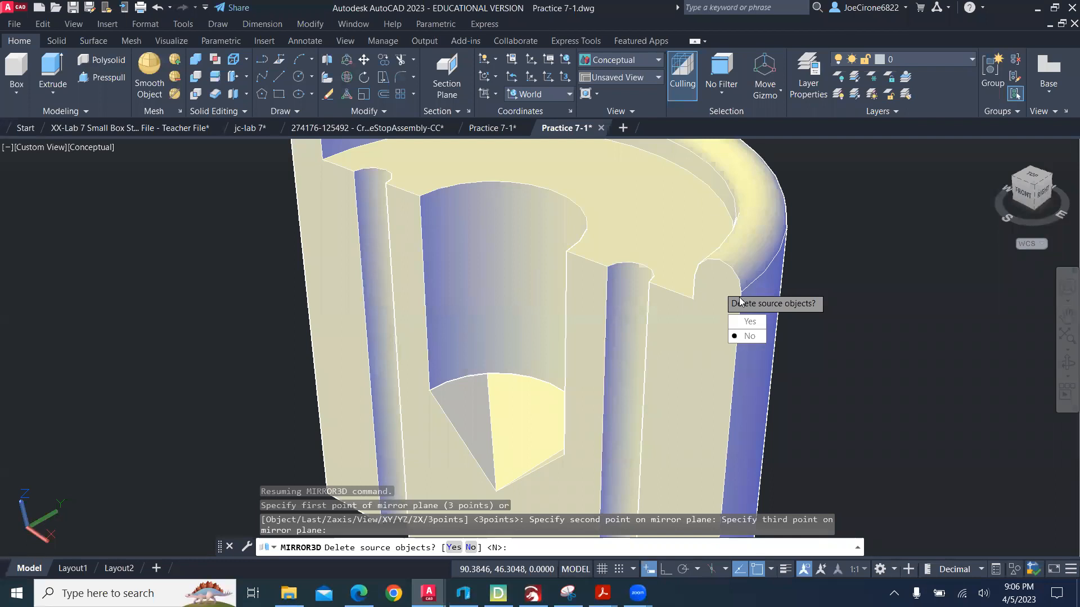
{"action": "left_click", "coordinate": [749, 336]}
{"action": "scroll", "coordinate": [523, 349], "scroll_direction": "down", "scroll_amount": 5}
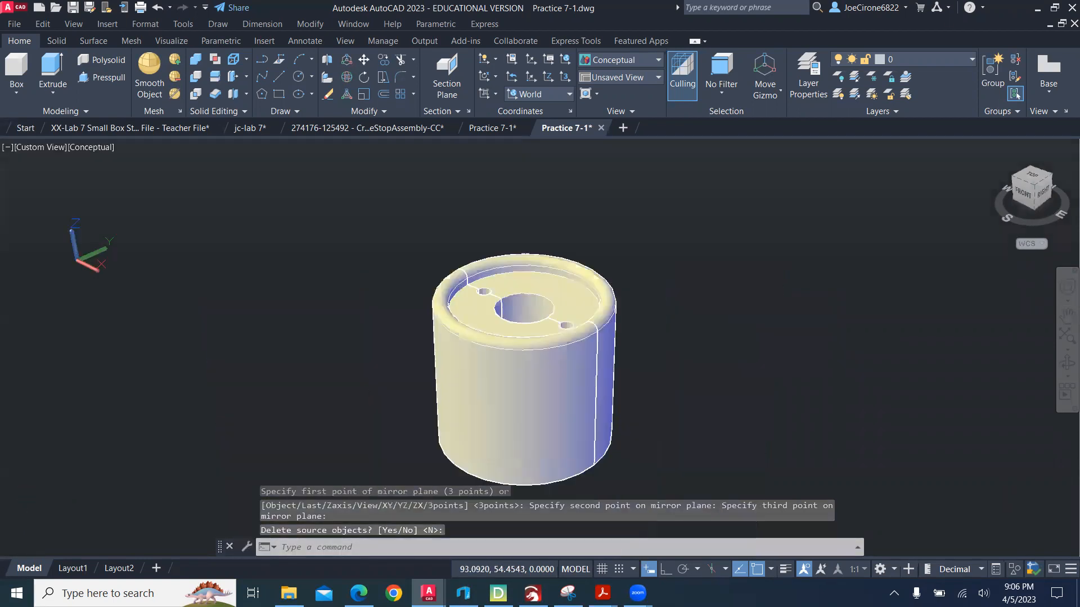
{"action": "middle_click_drag", "start_coordinate": [667, 313], "coordinate": [706, 261]}
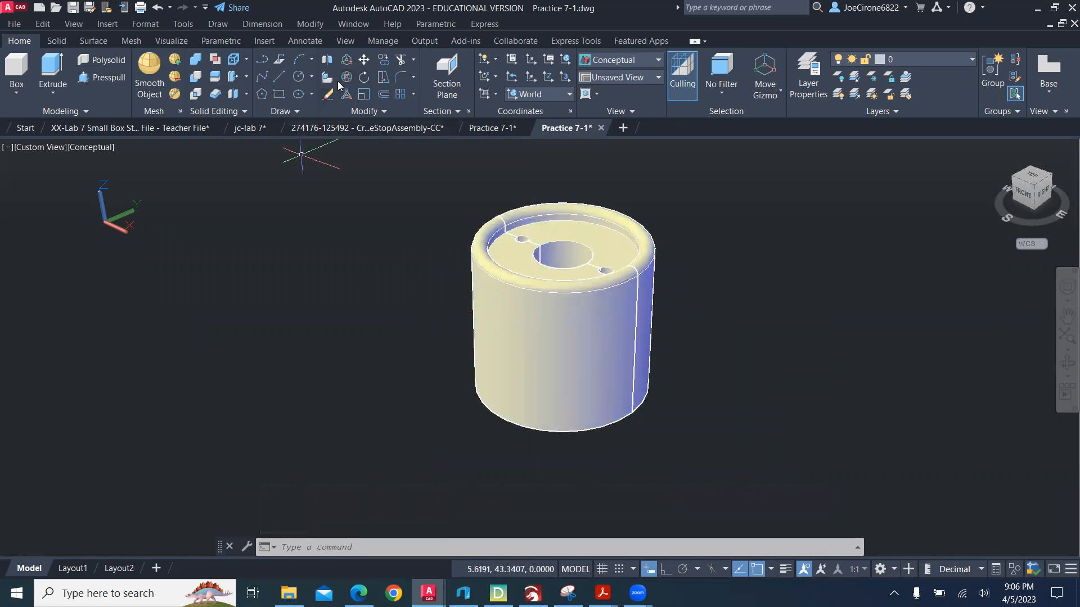
Use 3D Move to shift the rear half of the cylinder slightly along the Y axis away from the front half, and clear the selection
{"action": "left_click", "coordinate": [347, 63]}
{"action": "left_click", "coordinate": [593, 224]}
{"action": "key", "text": "Return"}
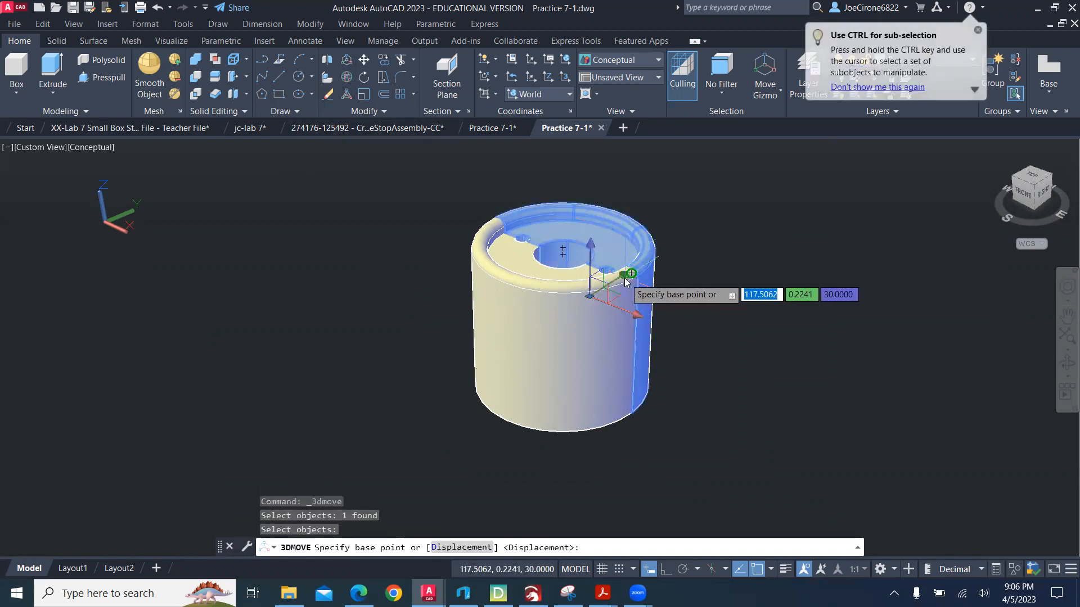
{"action": "left_click", "coordinate": [624, 277]}
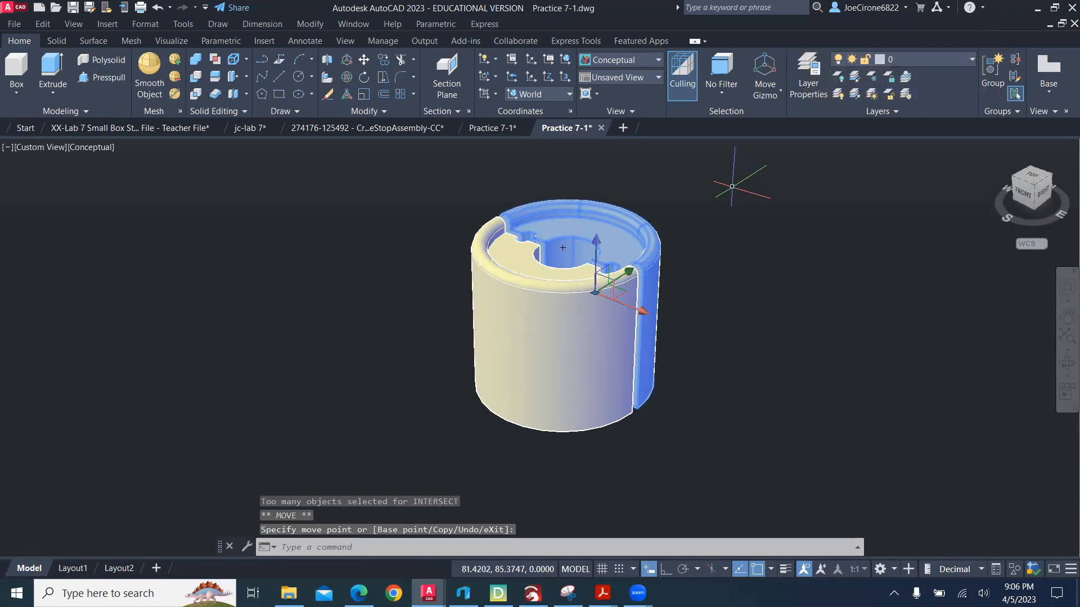
{"action": "key", "text": "Escape"}
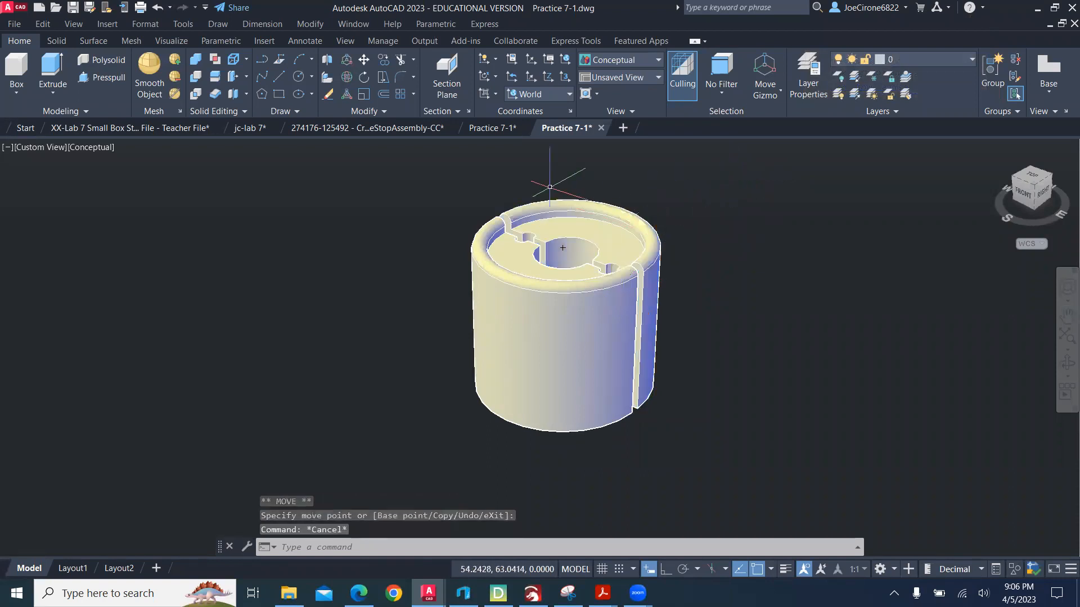
Use 3D Move to shift the rear half about 21 units farther along the Y axis from the front half, and clear the selection
{"action": "left_click", "coordinate": [347, 60]}
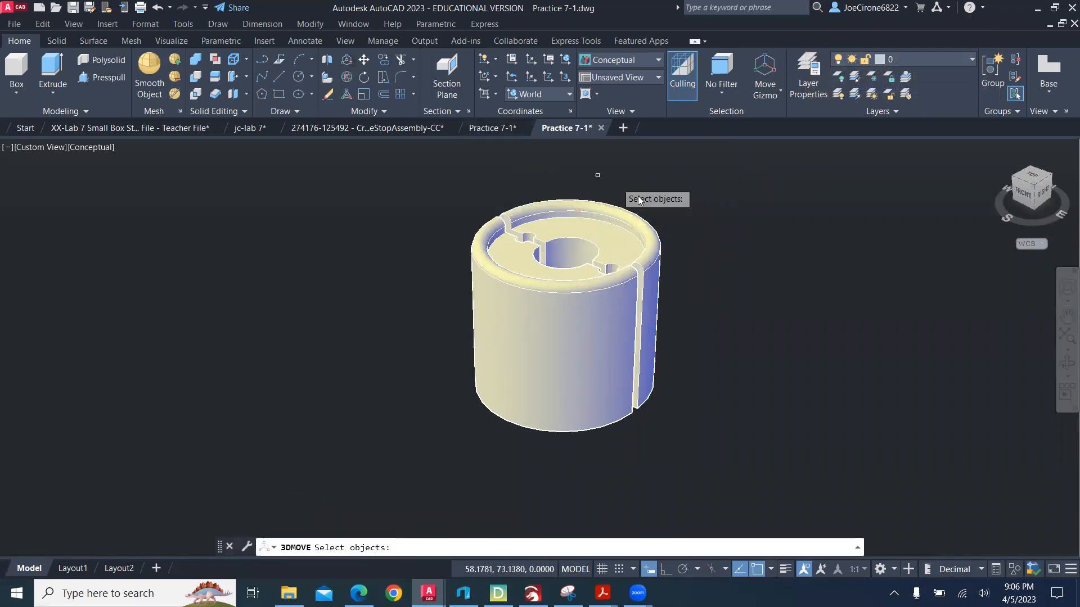
{"action": "left_click", "coordinate": [642, 231]}
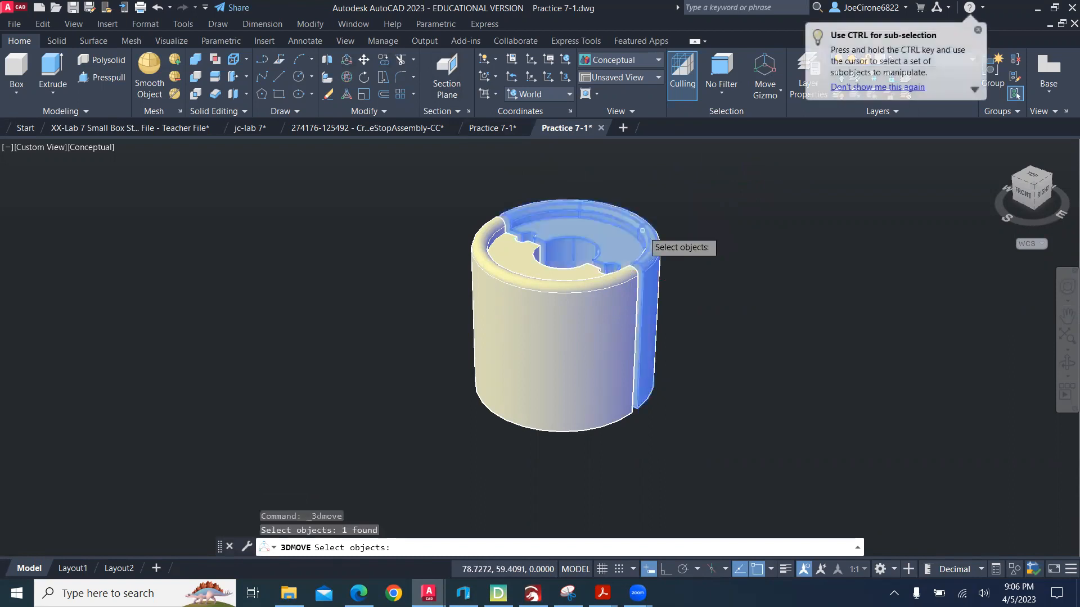
{"action": "key", "text": "Return"}
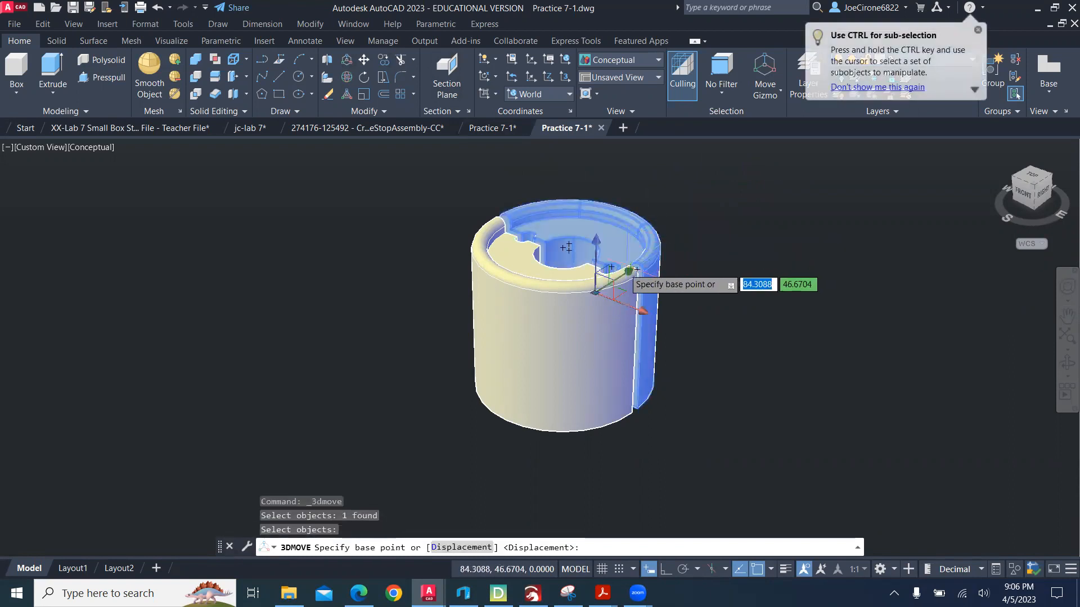
{"action": "left_click", "coordinate": [621, 283]}
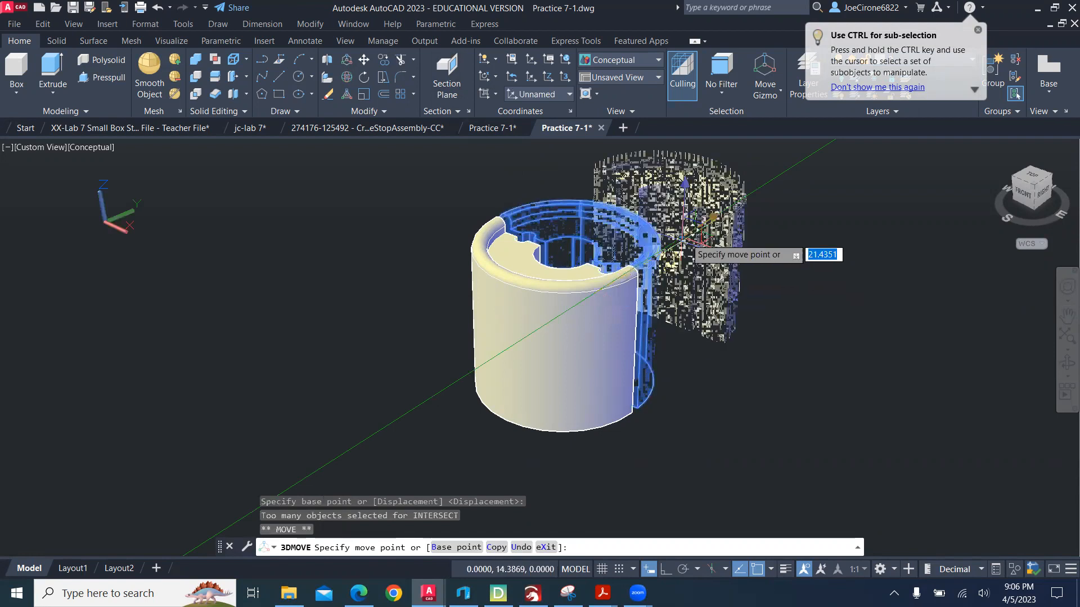
{"action": "left_click", "coordinate": [675, 241]}
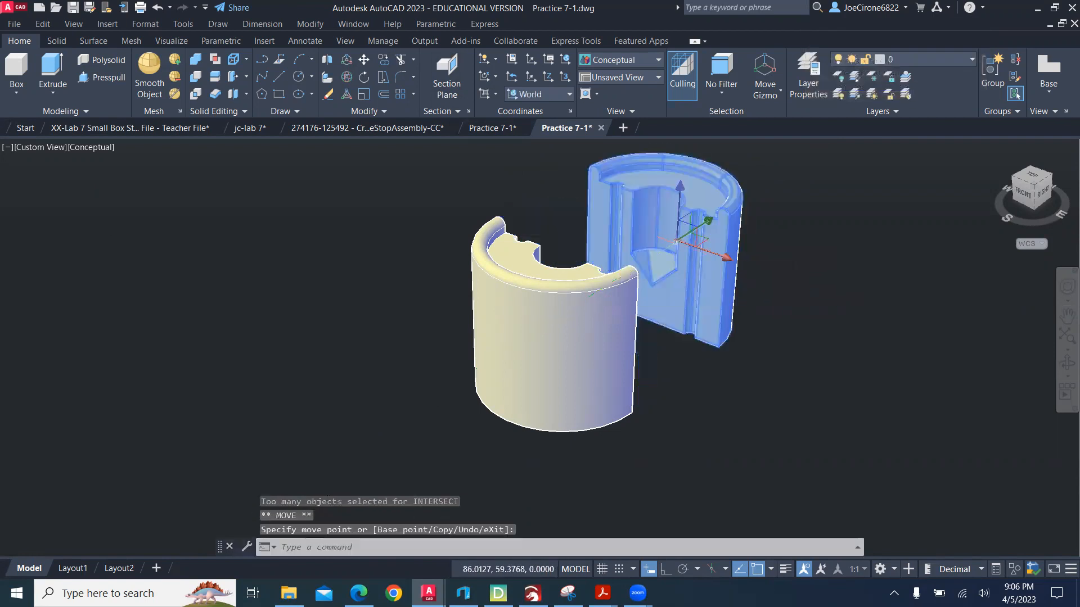
{"action": "left_click", "coordinate": [609, 355]}
{"action": "scroll", "coordinate": [678, 327], "scroll_direction": "down", "scroll_amount": 2}
{"action": "left_click_drag", "start_coordinate": [619, 349], "coordinate": [612, 346]}
{"action": "key", "text": "Escape"}
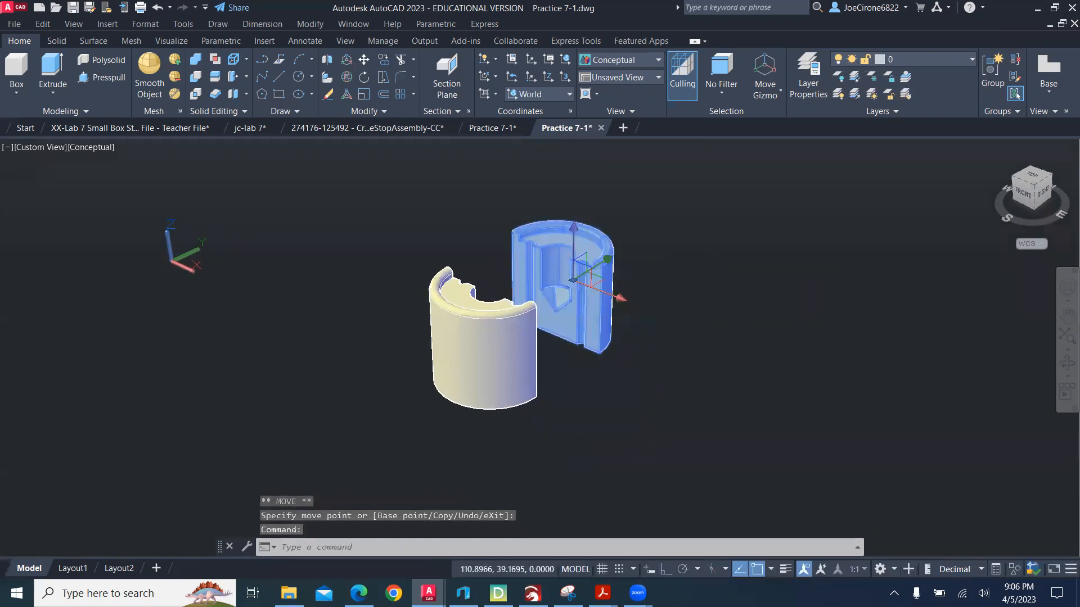
{"action": "key", "text": "Escape"}
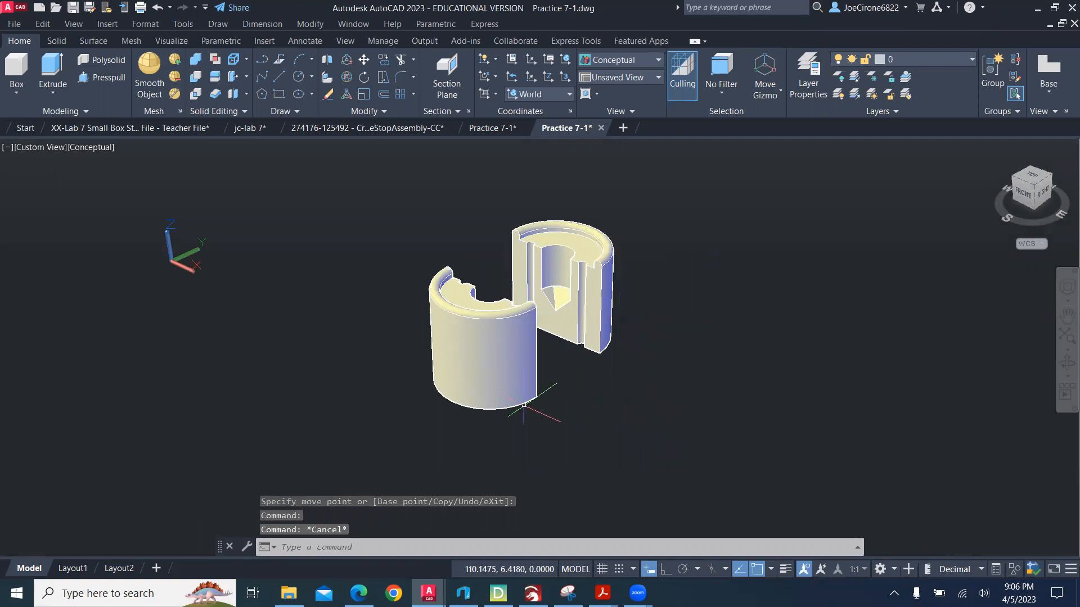
Copy the rear half-cylinder from its upper centre point to an empty area about 115 units away toward negative X
{"action": "left_click", "coordinate": [520, 264]}
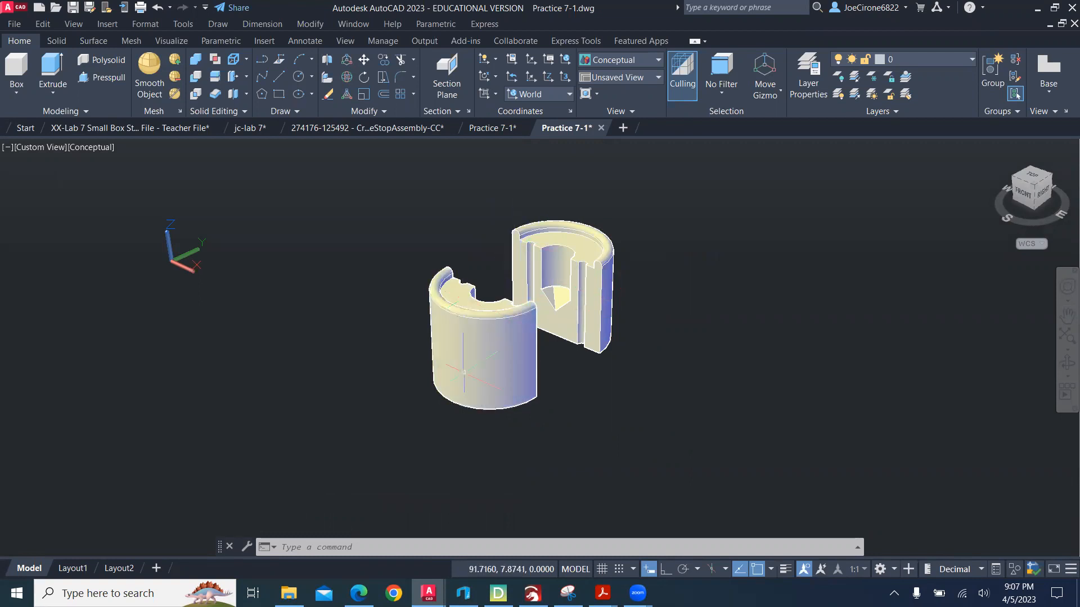
{"action": "mouse_move", "coordinate": [81, 571]}
{"action": "scroll", "coordinate": [460, 292], "scroll_direction": "up", "scroll_amount": 4}
{"action": "scroll", "coordinate": [460, 293], "scroll_direction": "down", "scroll_amount": 3}
{"action": "middle_click_drag", "start_coordinate": [466, 287], "coordinate": [678, 295]}
{"action": "scroll", "coordinate": [585, 309], "scroll_direction": "down", "scroll_amount": 2}
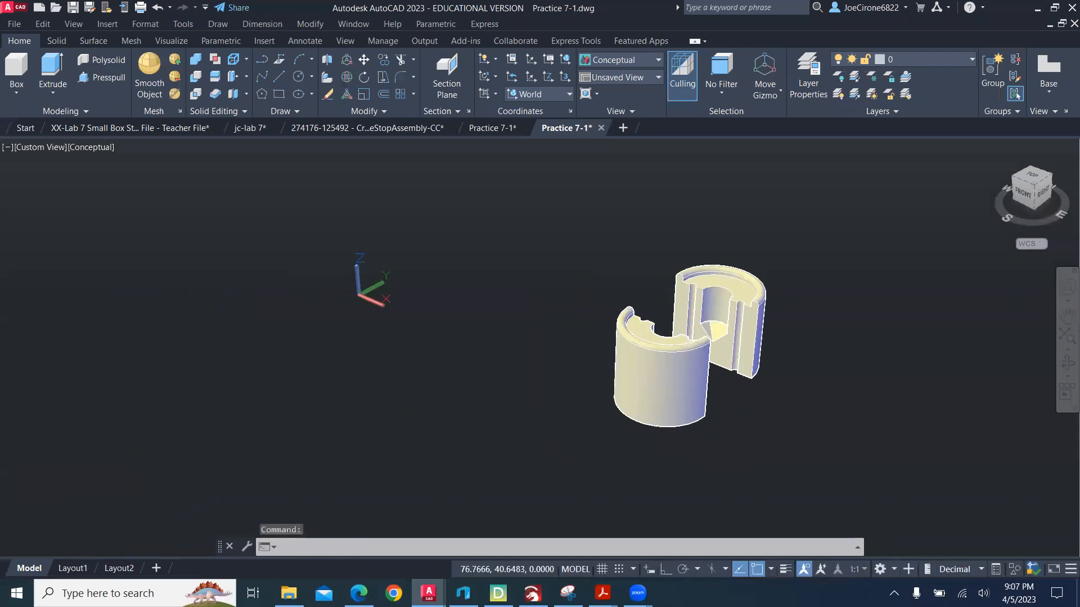
{"action": "left_click", "coordinate": [385, 64]}
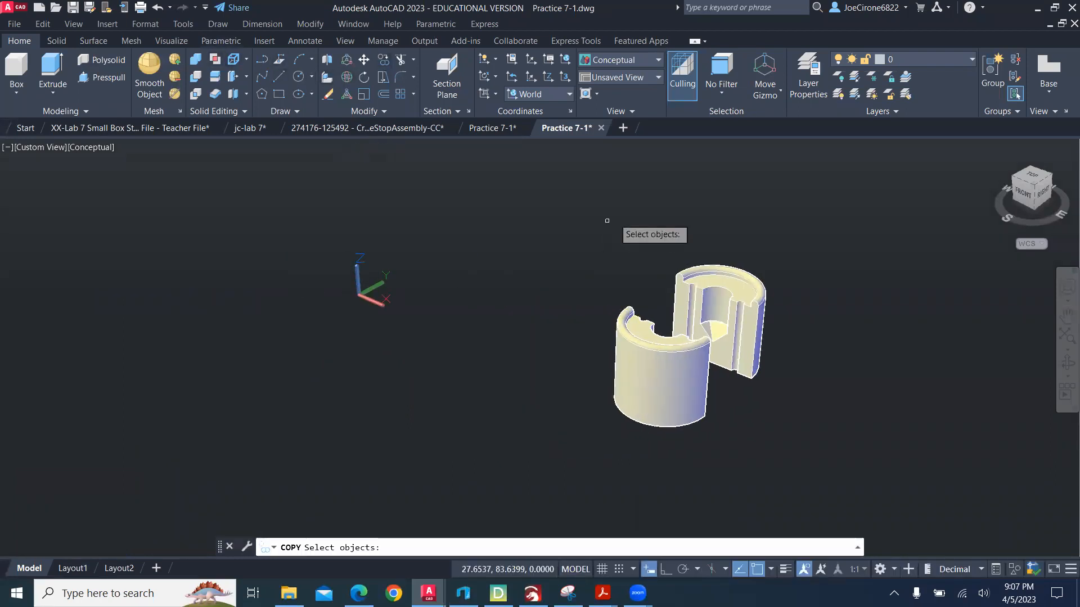
{"action": "left_click", "coordinate": [753, 289]}
{"action": "key", "text": "Return"}
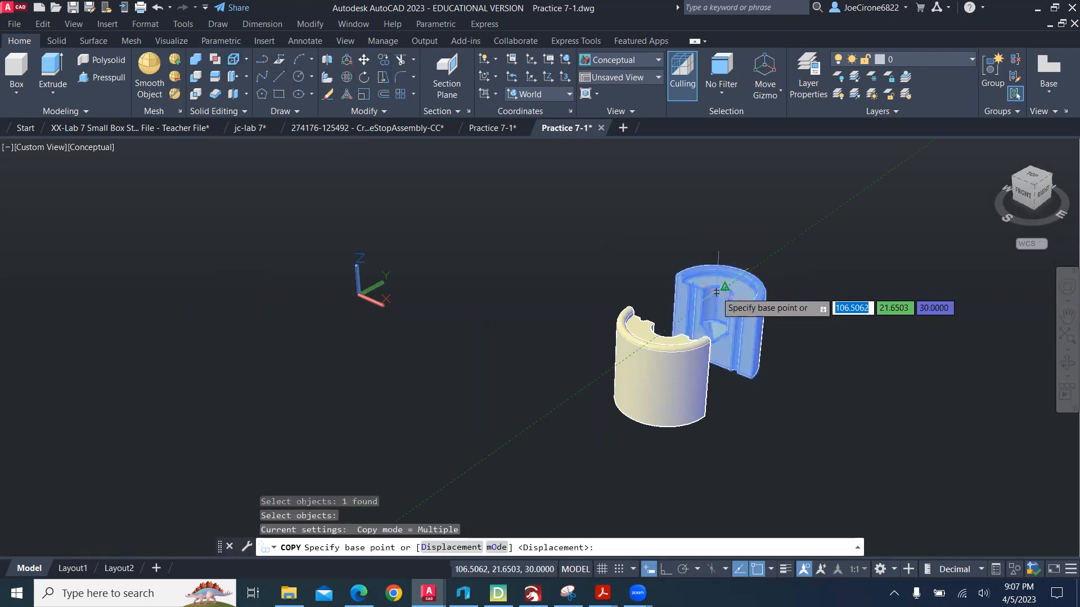
{"action": "left_click", "coordinate": [717, 292]}
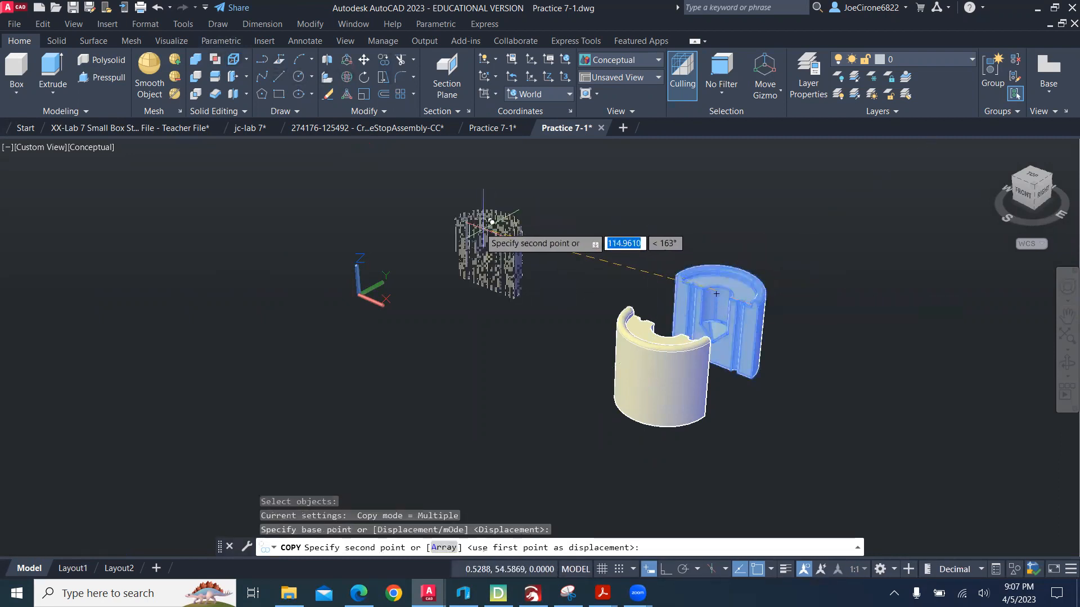
{"action": "left_click", "coordinate": [475, 228]}
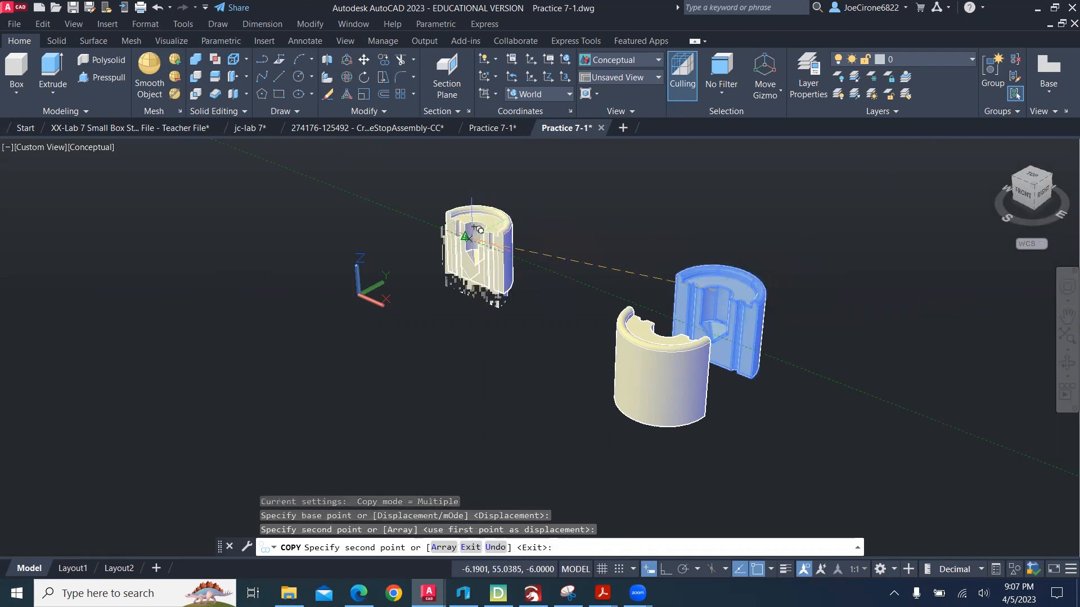
{"action": "key", "text": "Escape"}
Mirror the copied half in 3D across its flat cut face using a bottom corner and both rim arc centres, keeping the source object
{"action": "scroll", "coordinate": [506, 270], "scroll_direction": "up", "scroll_amount": 5}
{"action": "middle_click_drag", "start_coordinate": [431, 175], "coordinate": [515, 364]}
{"action": "scroll", "coordinate": [450, 304], "scroll_direction": "up", "scroll_amount": 4}
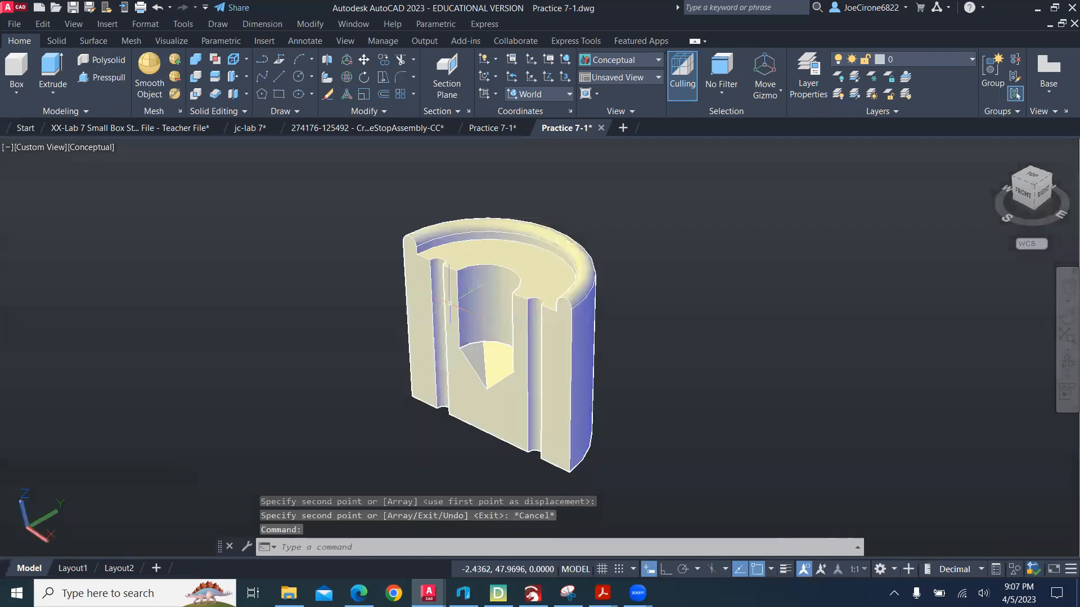
{"action": "type", "text": "3DO"}
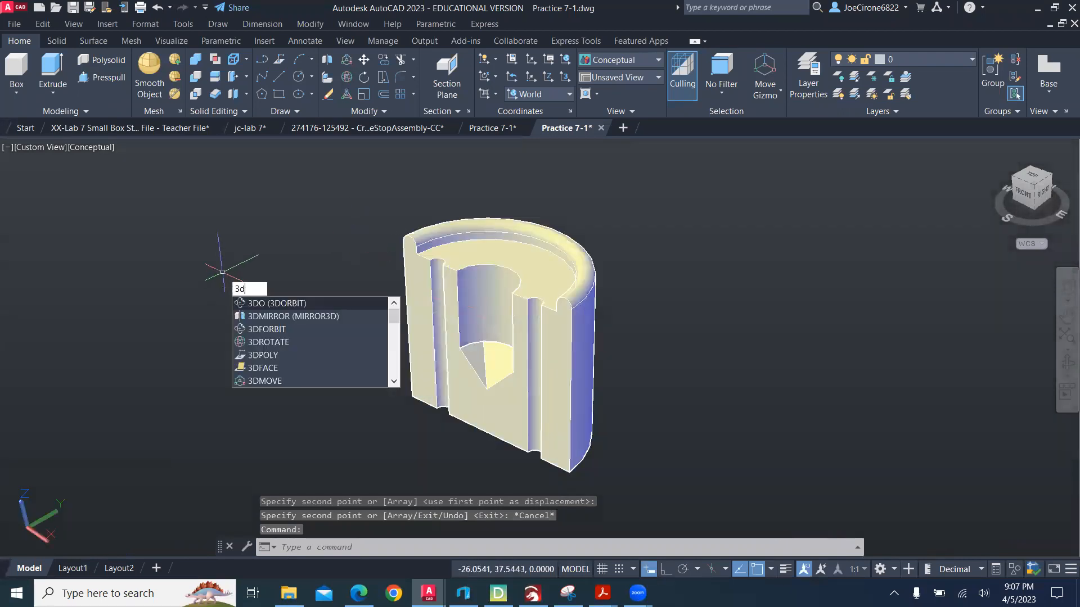
{"action": "left_click", "coordinate": [266, 317]}
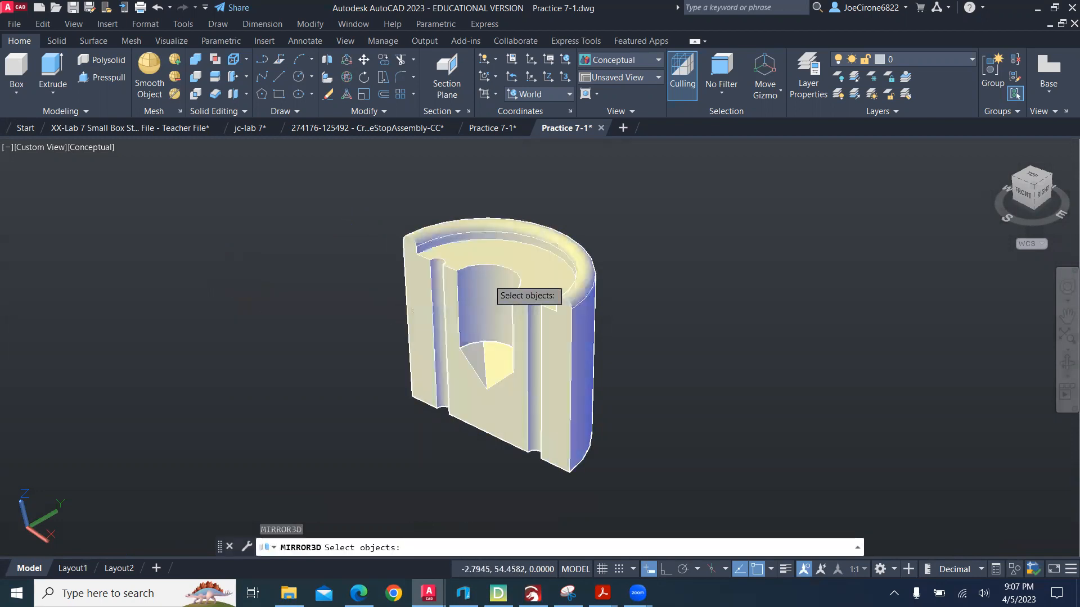
{"action": "left_click", "coordinate": [446, 275]}
{"action": "key", "text": "Return"}
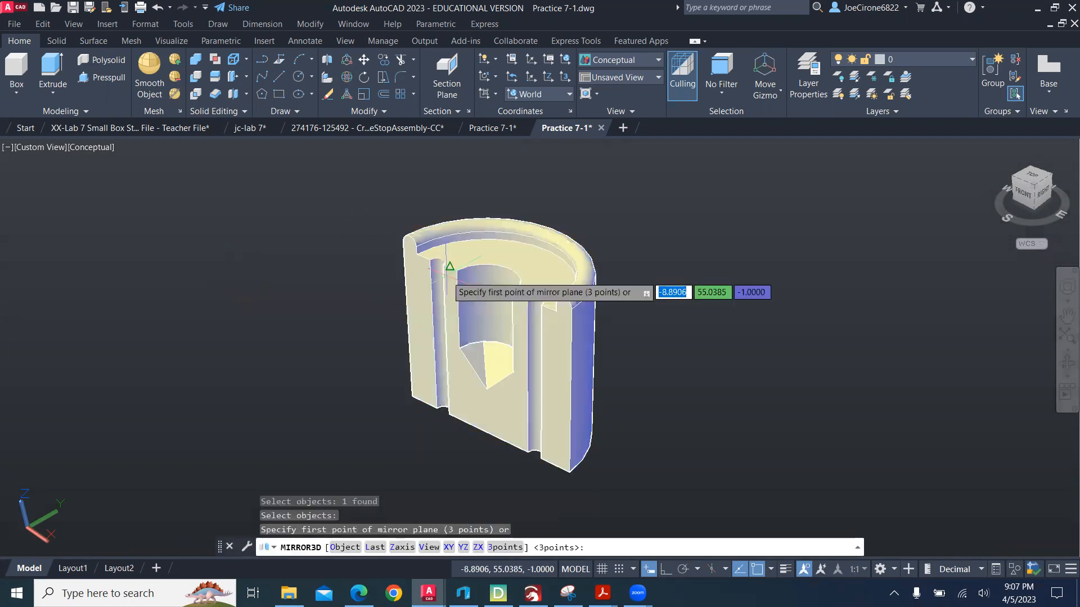
{"action": "left_click", "coordinate": [411, 396]}
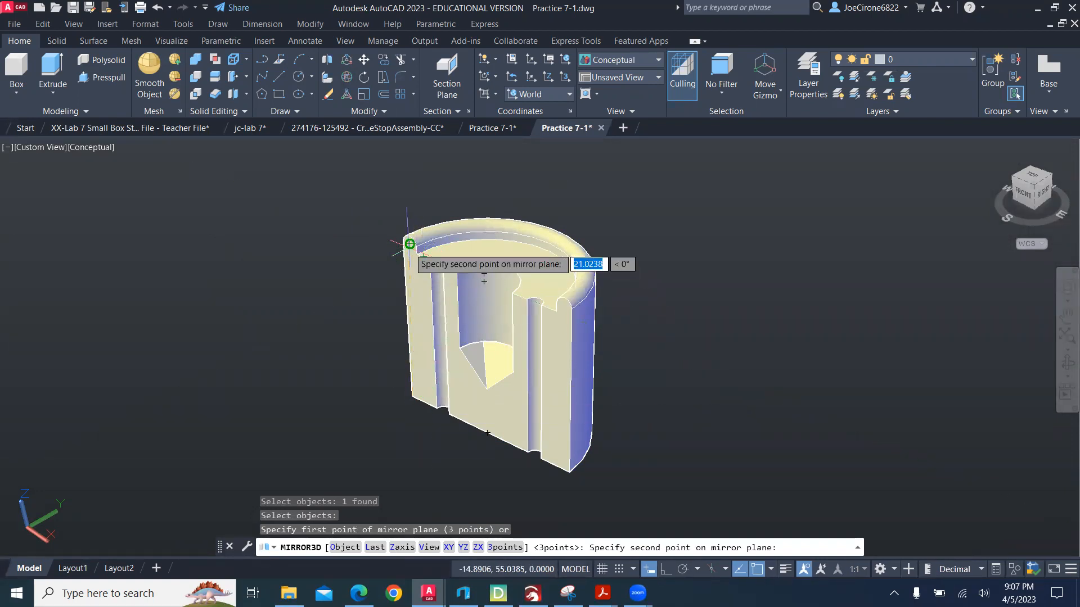
{"action": "left_click", "coordinate": [410, 244]}
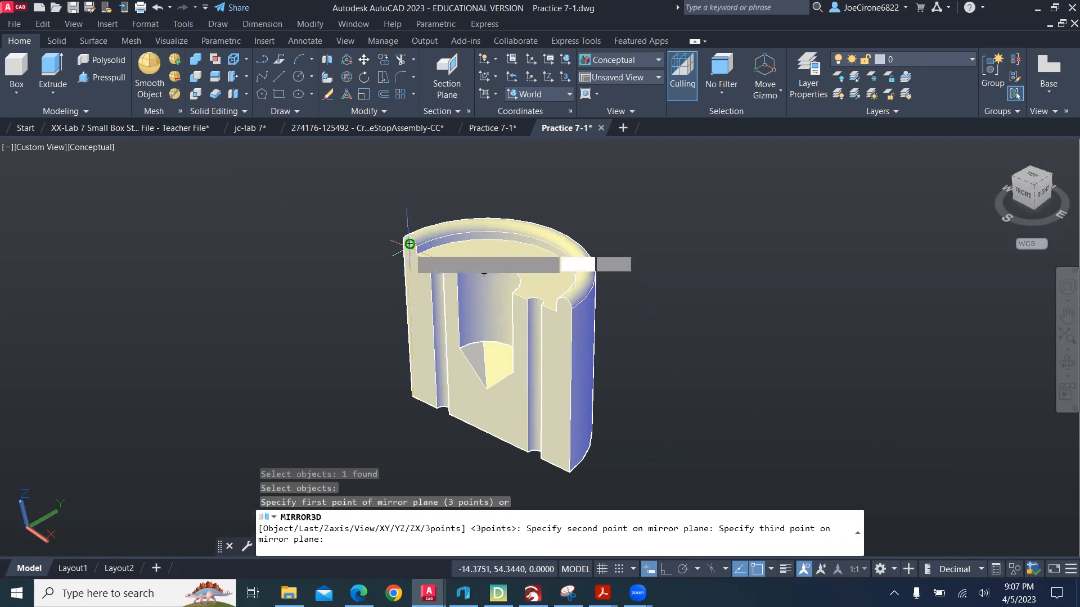
{"action": "left_click", "coordinate": [564, 306]}
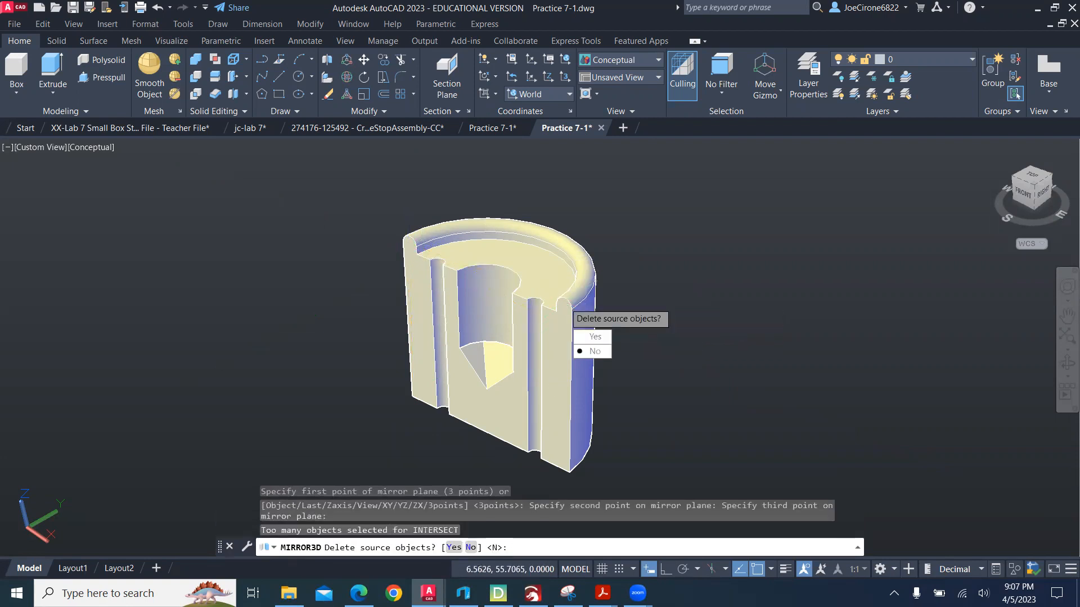
{"action": "type", "text": "N"}
{"action": "key", "text": "Return"}
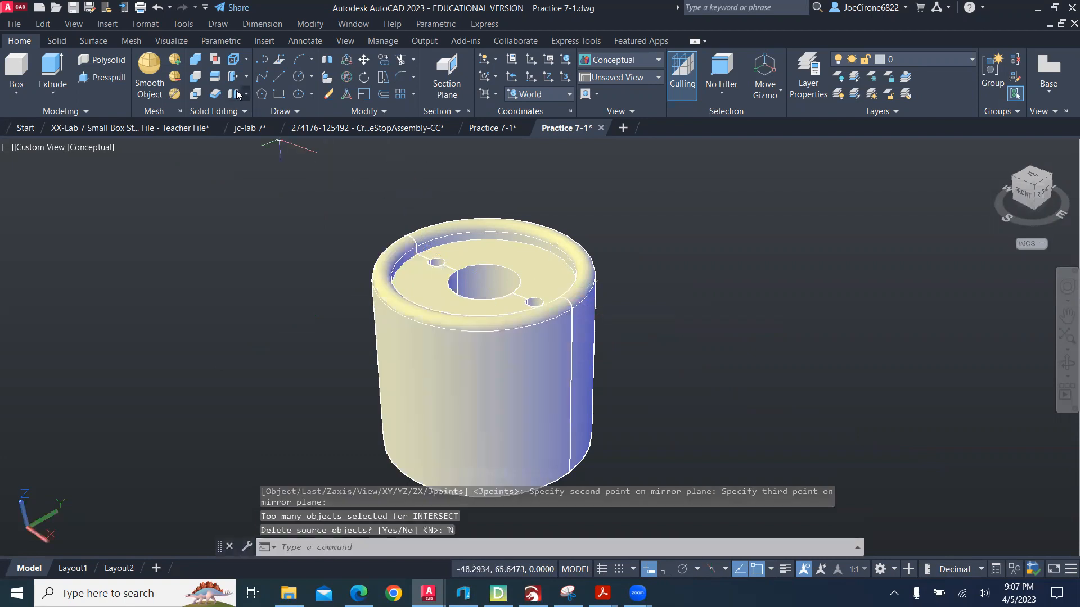
Union the copied half and its mirror image into one solid cylinder
{"action": "left_click", "coordinate": [197, 60]}
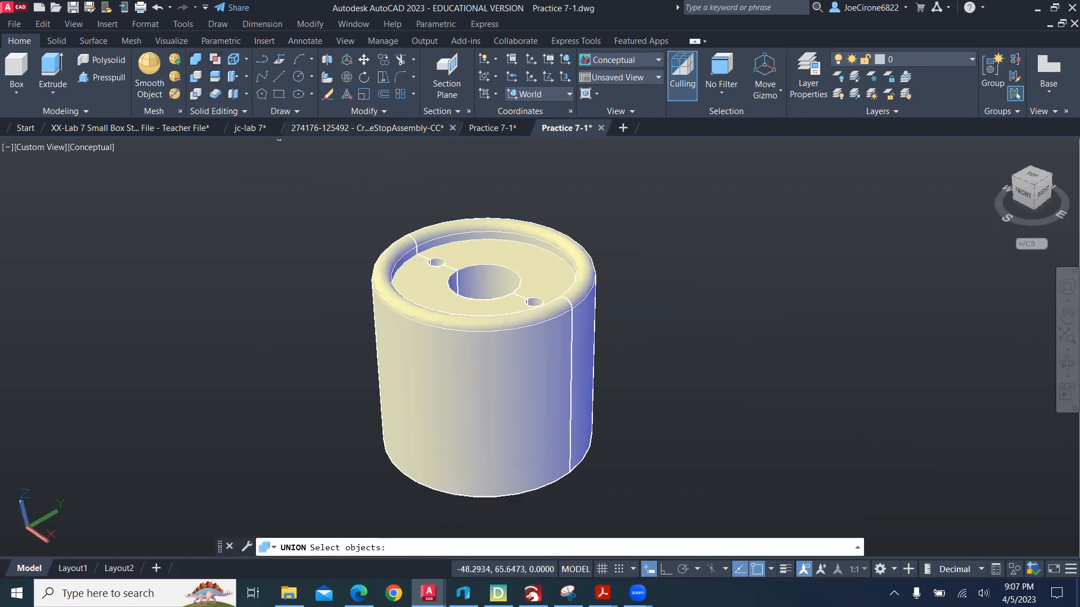
{"action": "left_click", "coordinate": [584, 223]}
{"action": "left_click", "coordinate": [438, 331]}
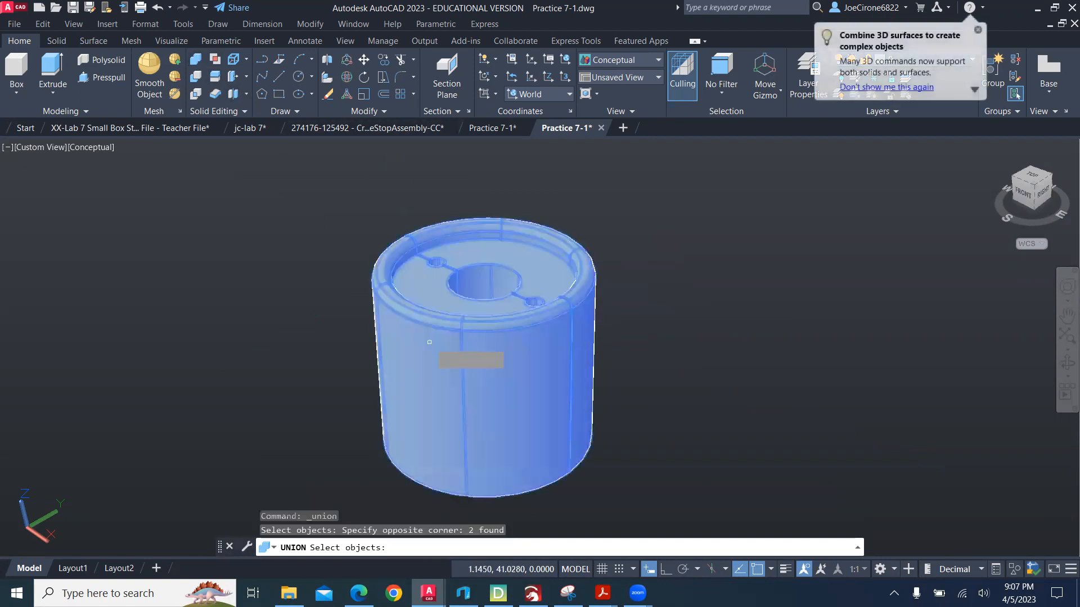
{"action": "key", "text": "Return"}
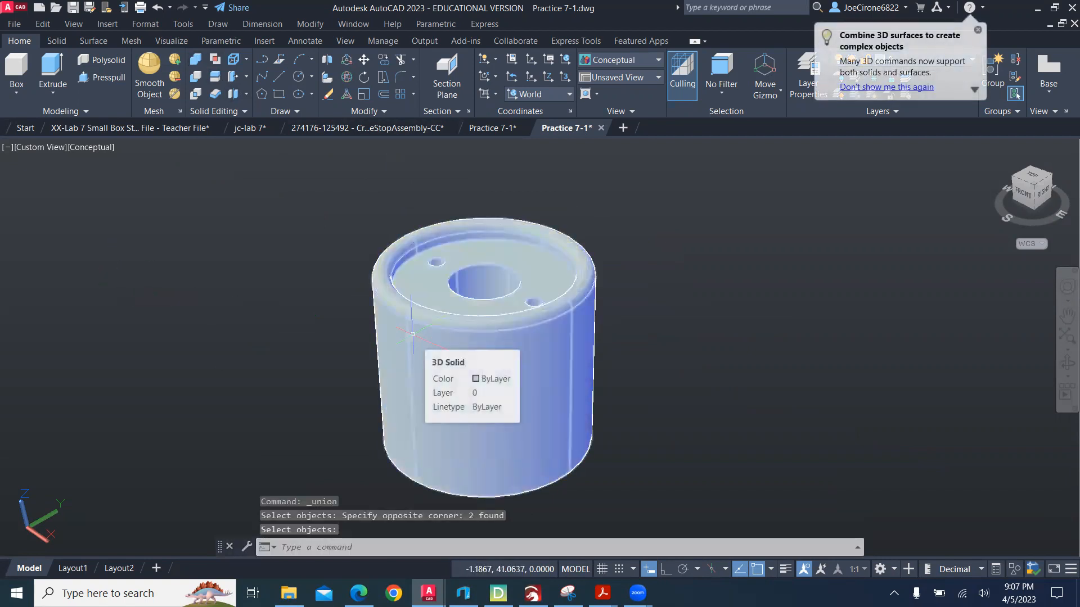
{"action": "scroll", "coordinate": [537, 343], "scroll_direction": "down", "scroll_amount": 2}
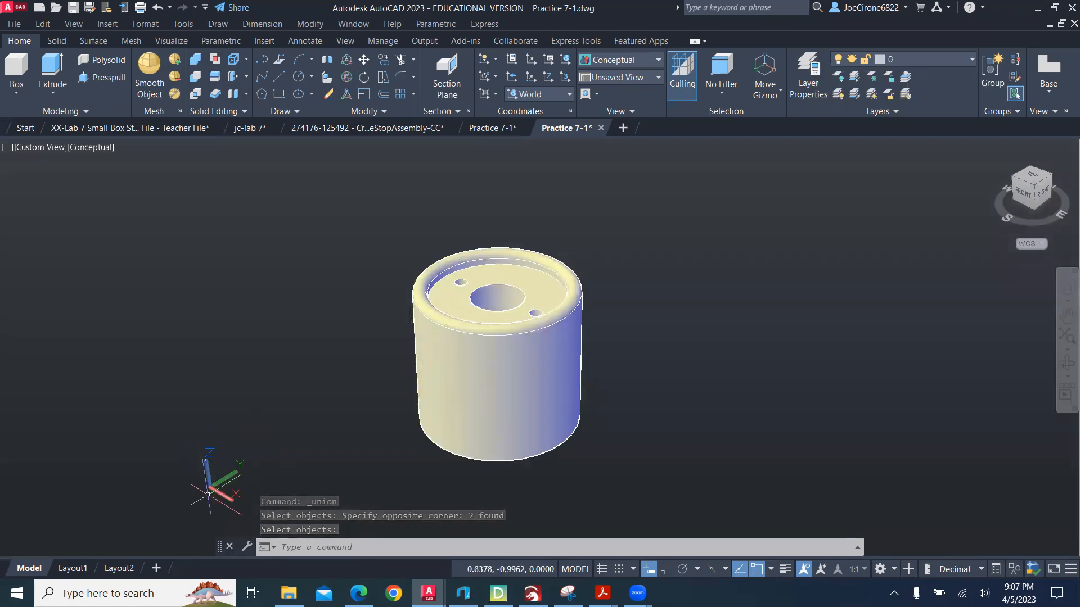
Insert the ANSI B Title Block layout from the template B-Size MEC Titleblock (2) and open that layout
{"action": "right_click", "coordinate": [77, 568]}
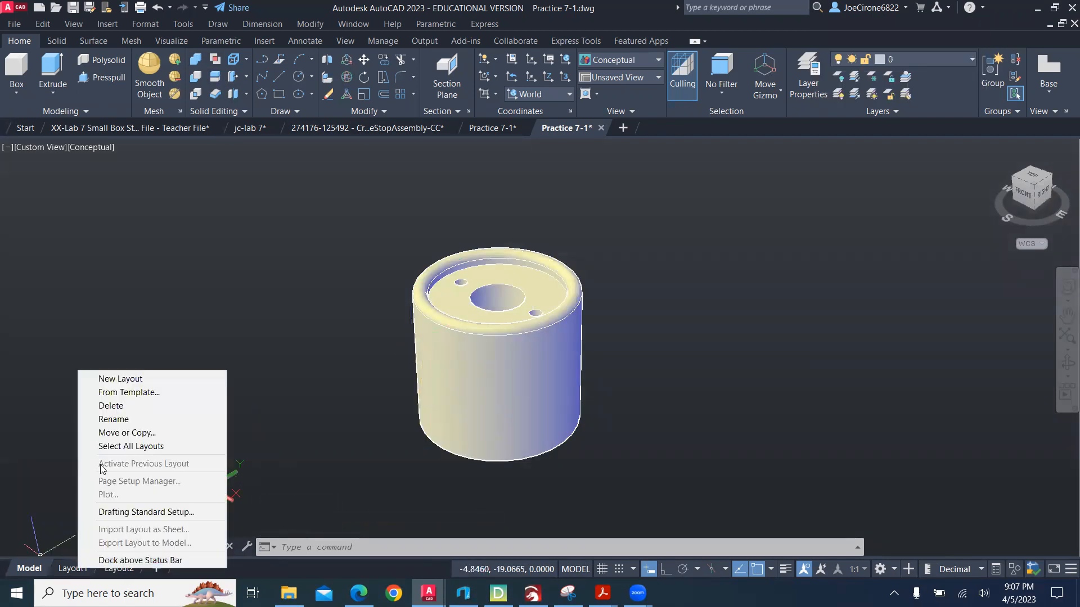
{"action": "left_click", "coordinate": [146, 391]}
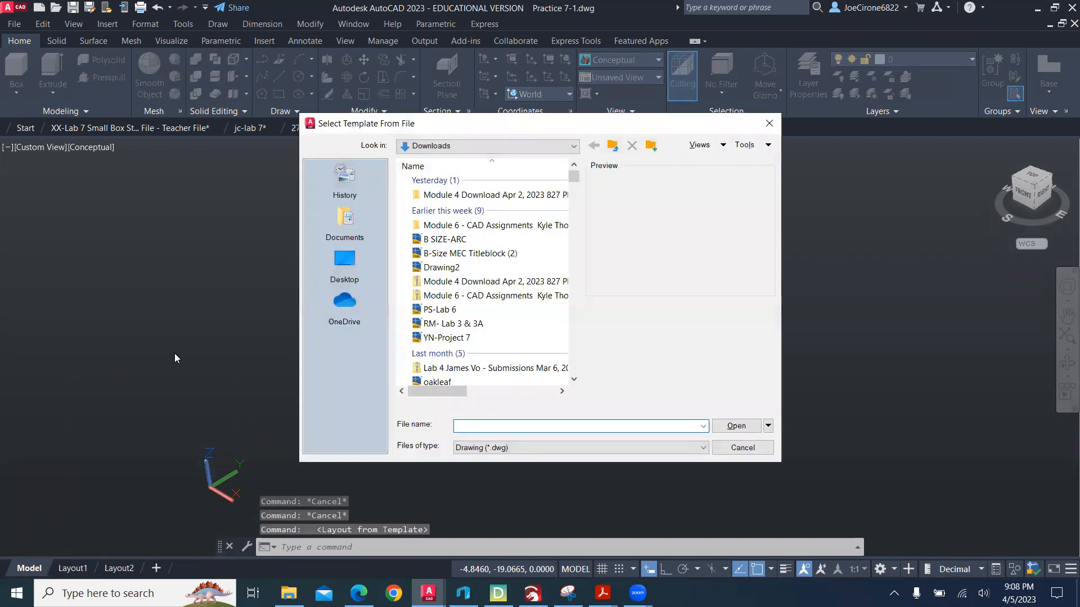
{"action": "left_click", "coordinate": [470, 254]}
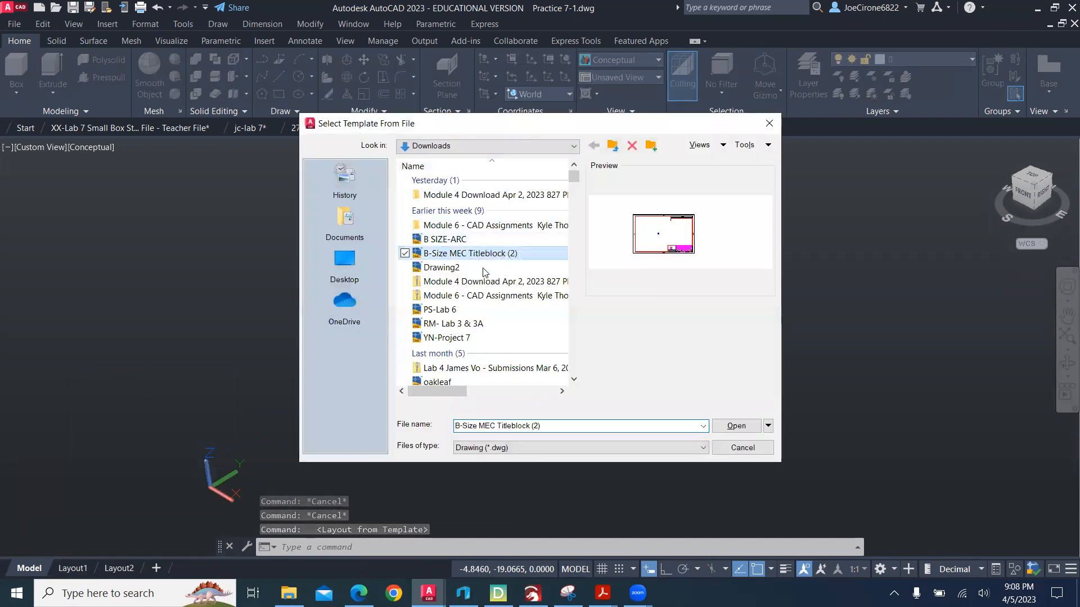
{"action": "left_click", "coordinate": [735, 426]}
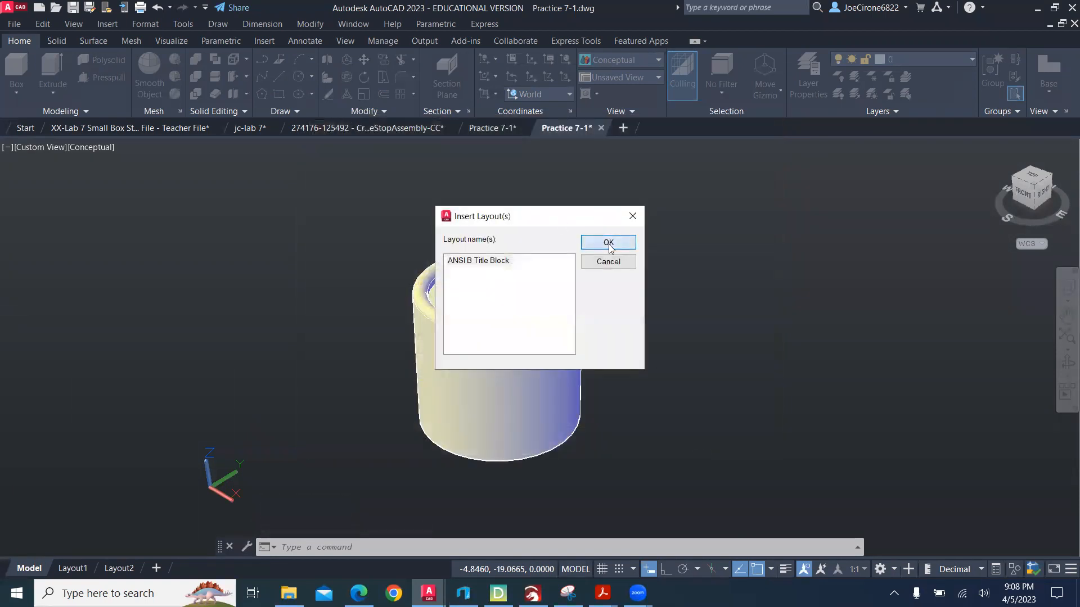
{"action": "left_click", "coordinate": [608, 242]}
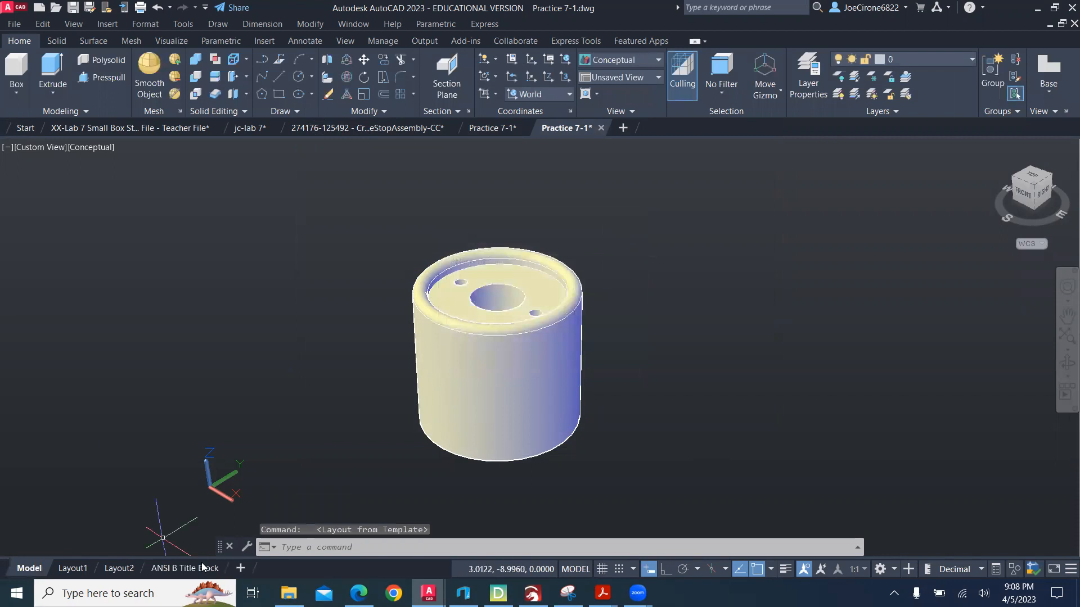
{"action": "left_click", "coordinate": [203, 568]}
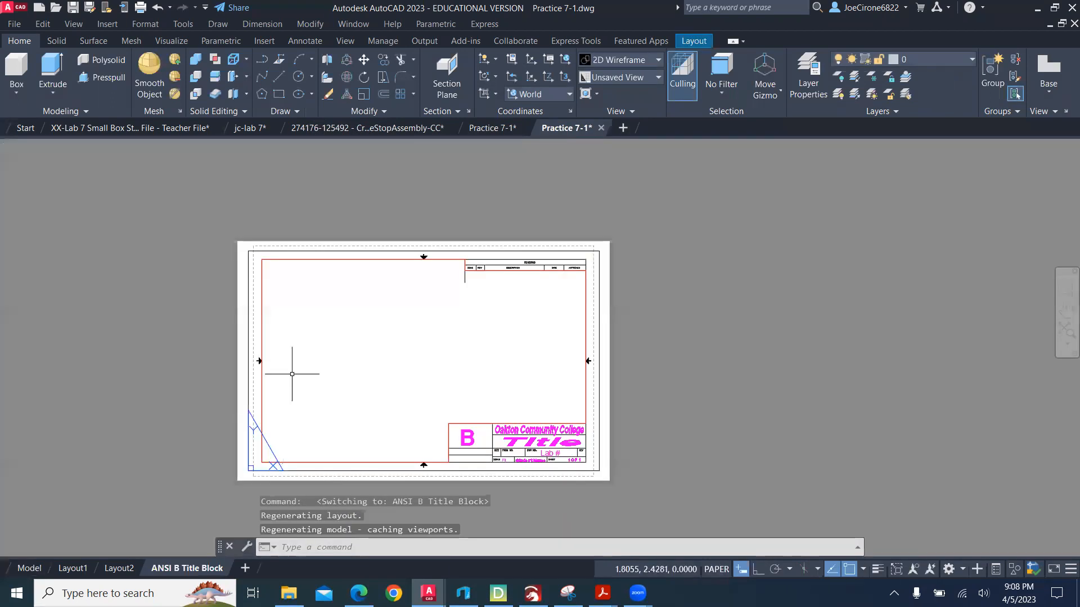
Activate the title block layout's viewport, set its view to SE Isometric and shift the solids toward the sheet's left side
{"action": "double_click", "coordinate": [327, 348]}
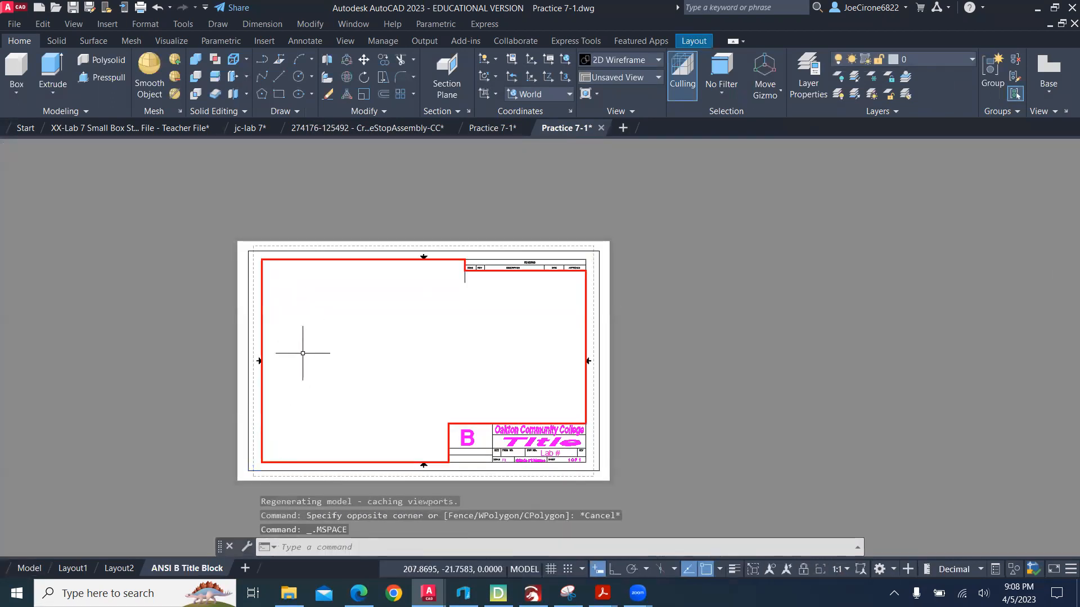
{"action": "left_click", "coordinate": [76, 25]}
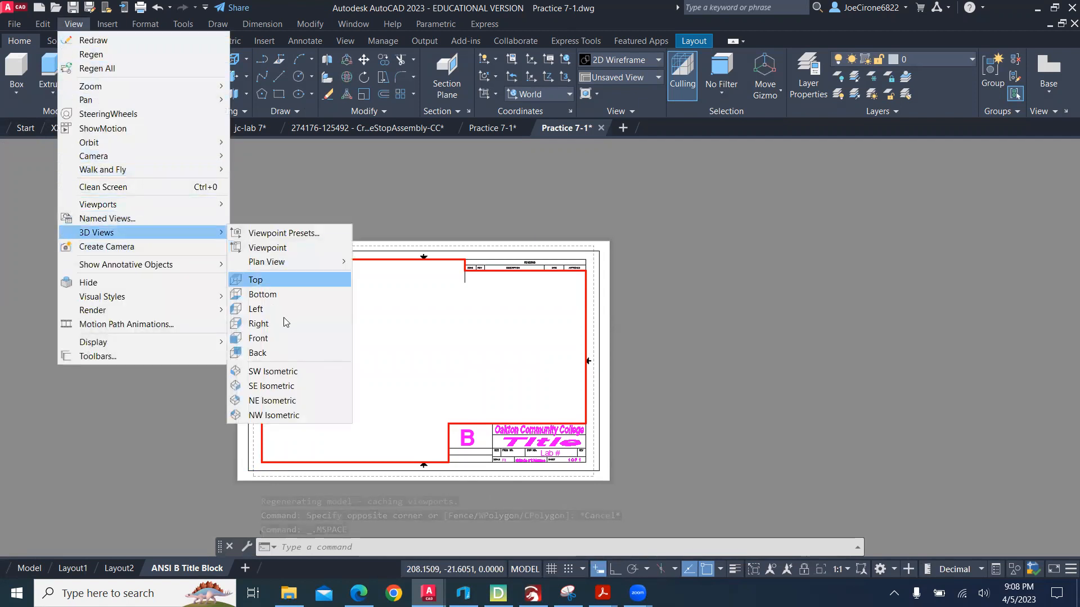
{"action": "left_click", "coordinate": [297, 387]}
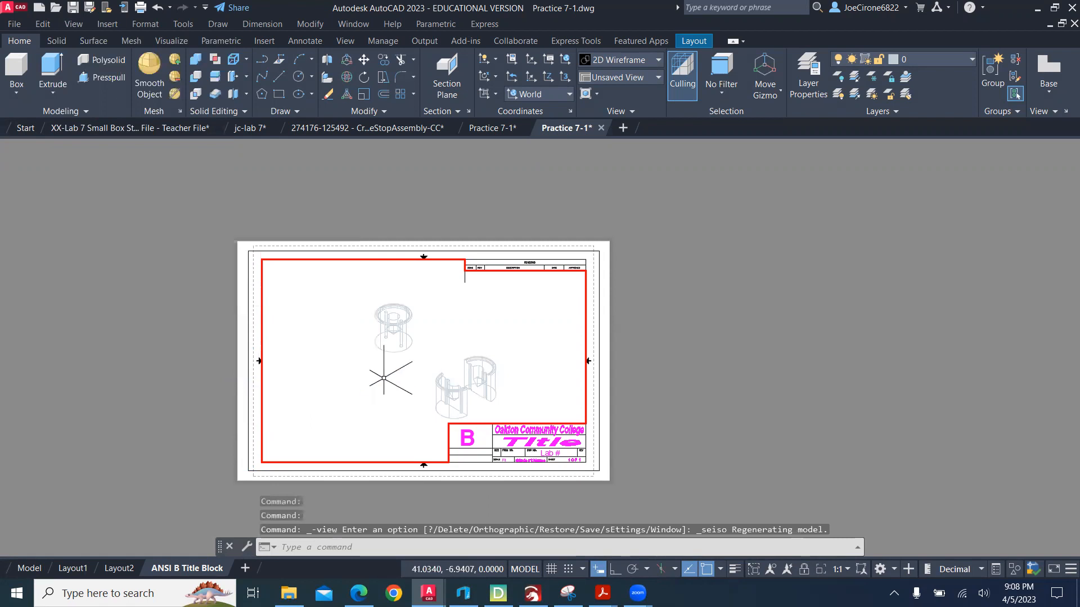
{"action": "middle_click_drag", "start_coordinate": [393, 357], "coordinate": [336, 348]}
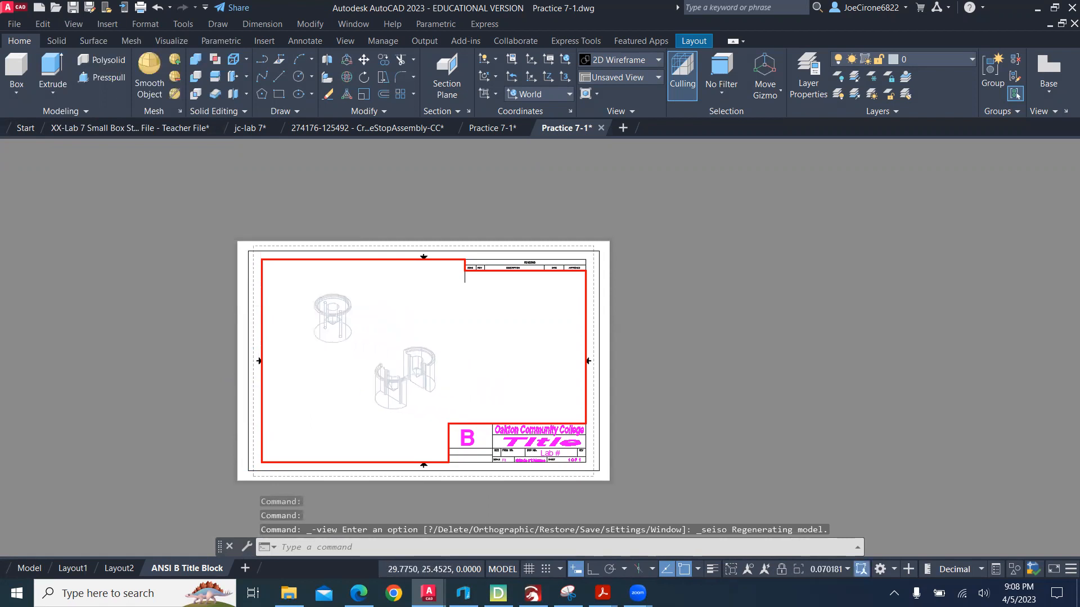
Apply the Conceptual visual style to the title block layout's active viewport and lock the viewport
{"action": "left_click", "coordinate": [74, 23]}
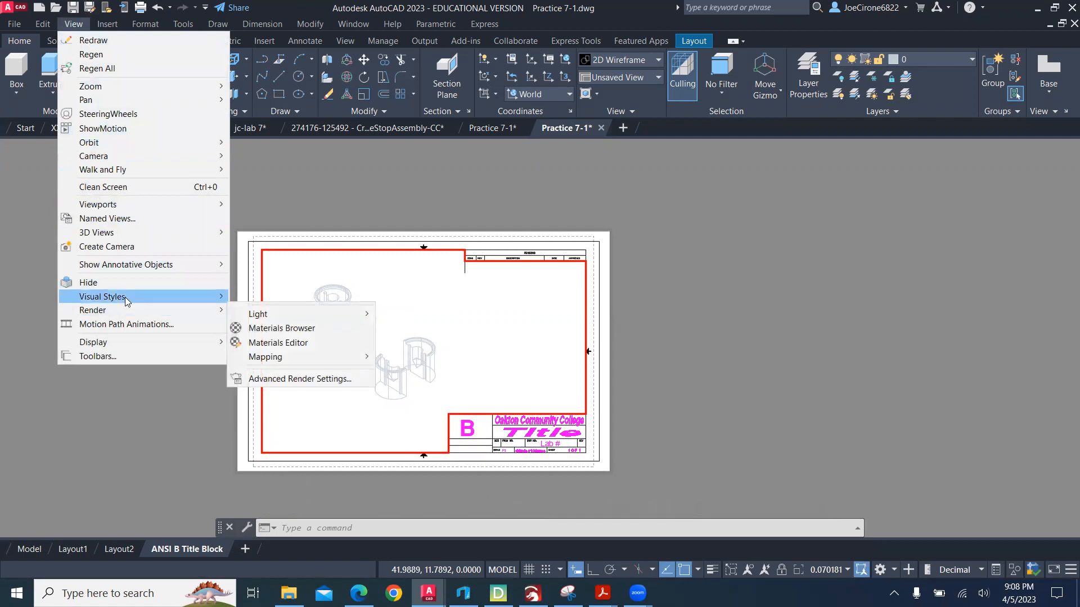
{"action": "mouse_move", "coordinate": [145, 298]}
{"action": "left_click", "coordinate": [262, 361]}
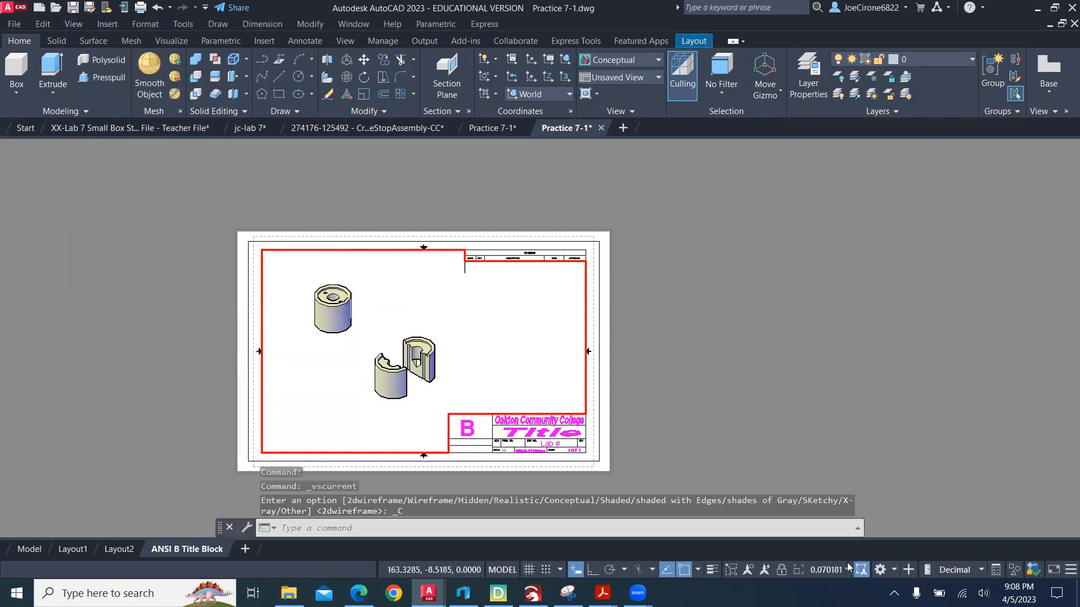
{"action": "left_click", "coordinate": [782, 573]}
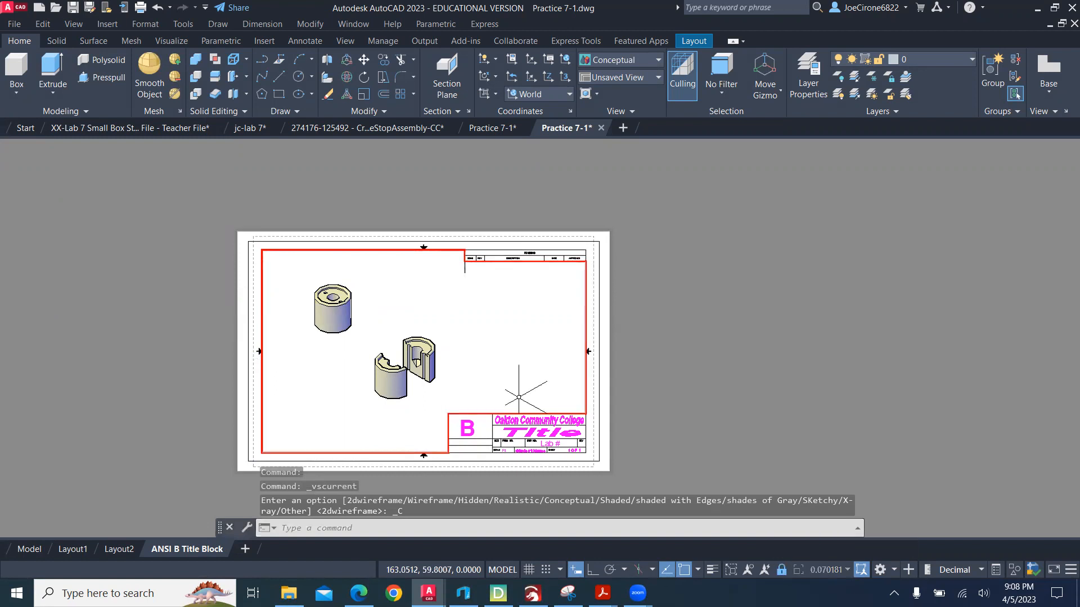
Return to paper space and replace the drawing title text in the title block with "Bearing"
{"action": "double_click", "coordinate": [561, 440]}
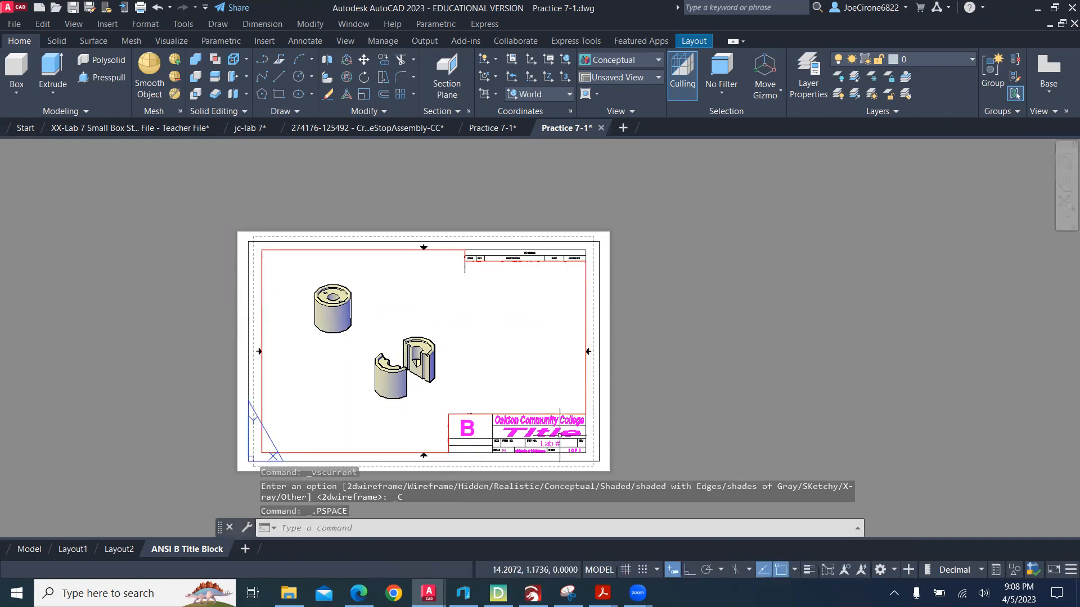
{"action": "double_click", "coordinate": [562, 443]}
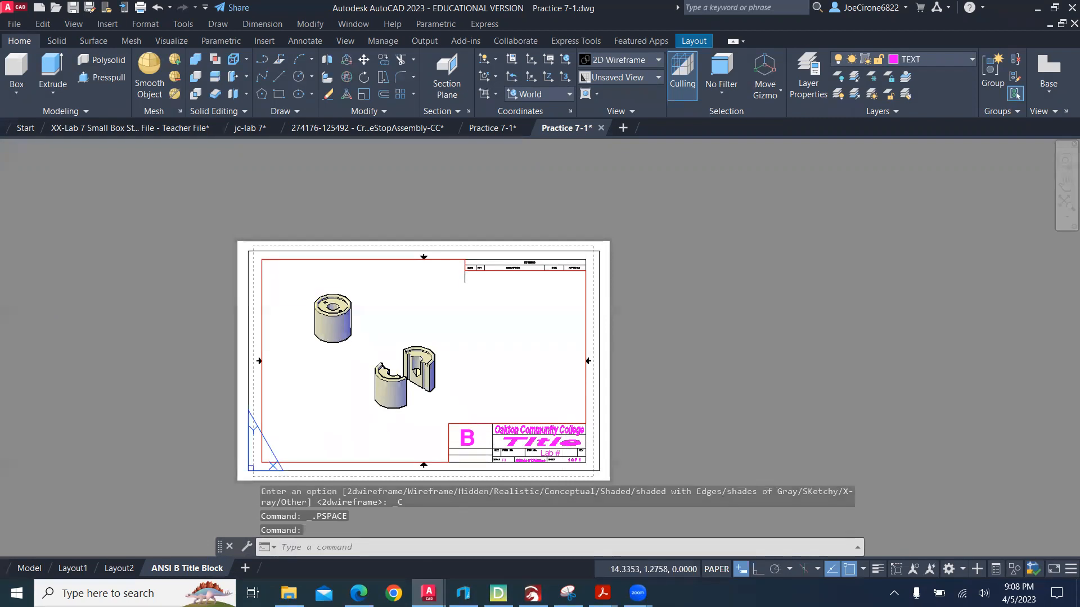
{"action": "type", "text": "Bearing"}
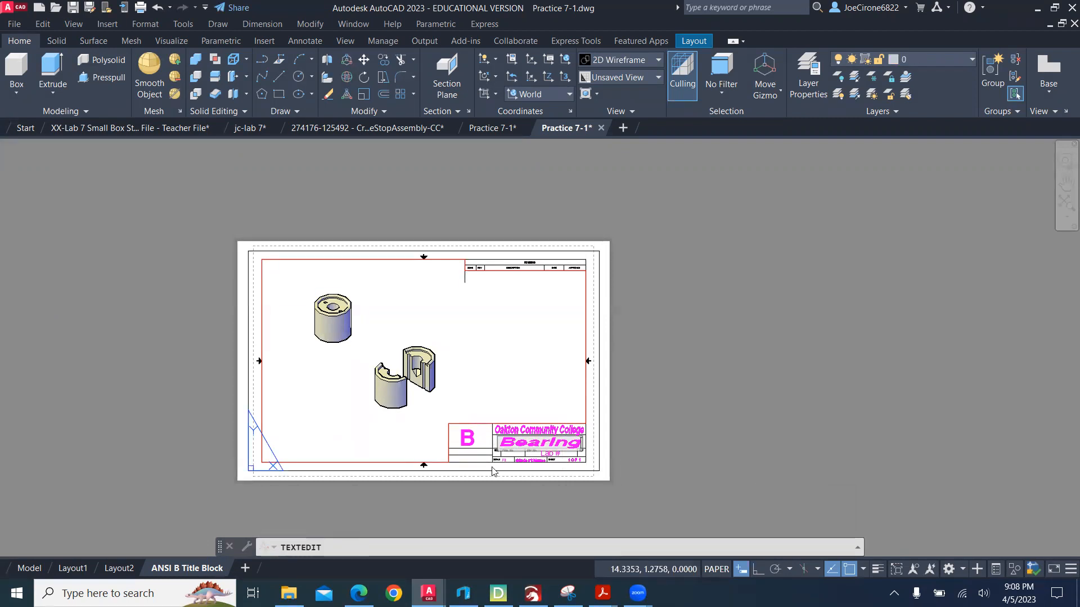
{"action": "left_click", "coordinate": [493, 472]}
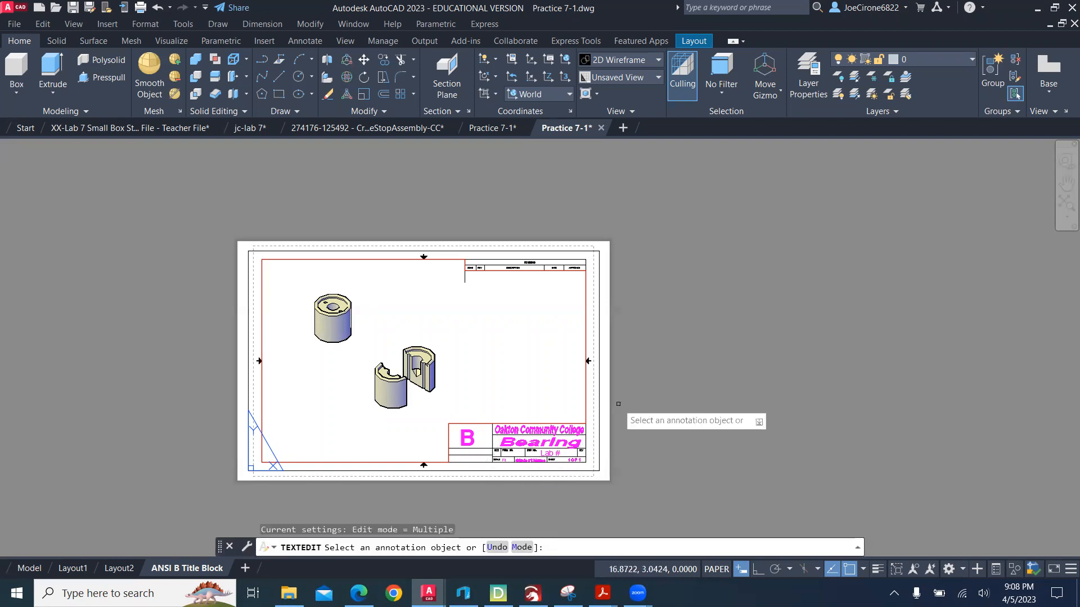
{"action": "key", "text": "Escape"}
Change the "Lab #" text in the title block's drawing number cell to "Practice 7-1"
{"action": "scroll", "coordinate": [557, 451], "scroll_direction": "up", "scroll_amount": 8}
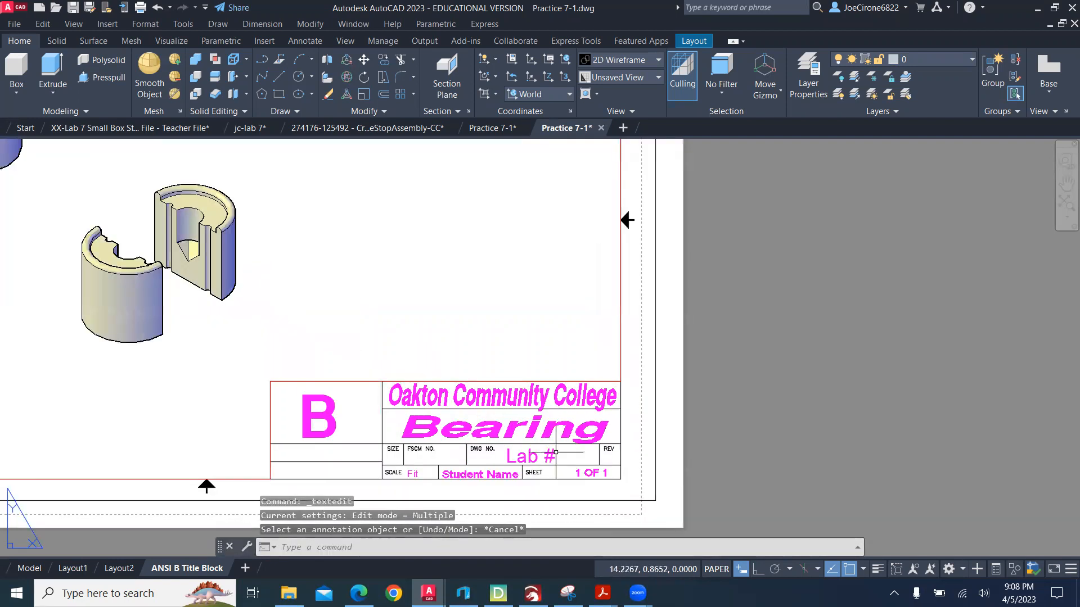
{"action": "scroll", "coordinate": [540, 446], "scroll_direction": "down", "scroll_amount": 1}
{"action": "scroll", "coordinate": [555, 410], "scroll_direction": "up", "scroll_amount": 5}
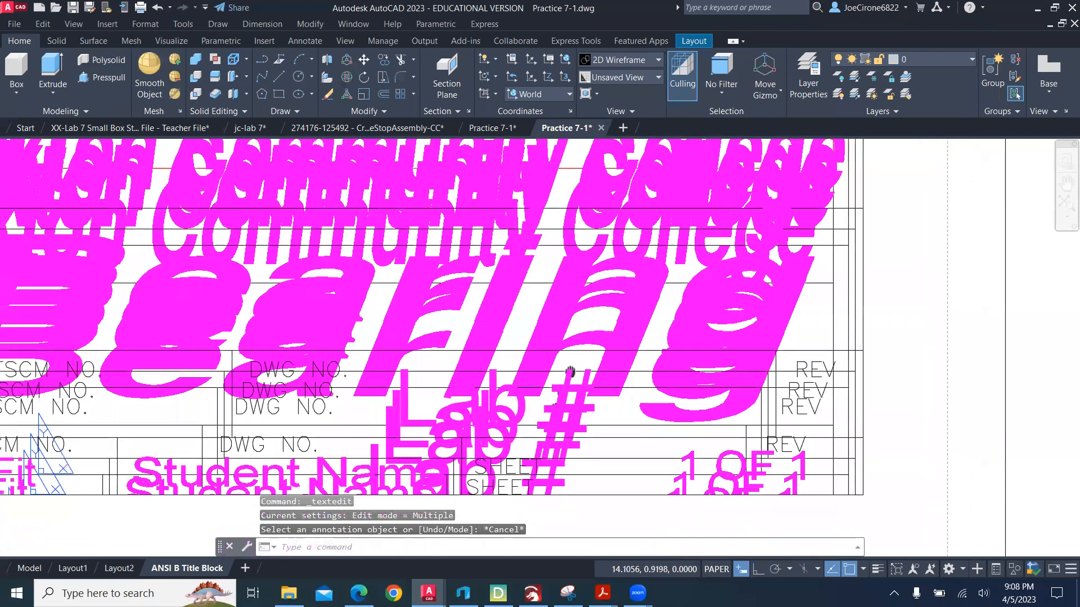
{"action": "key", "text": "Escape"}
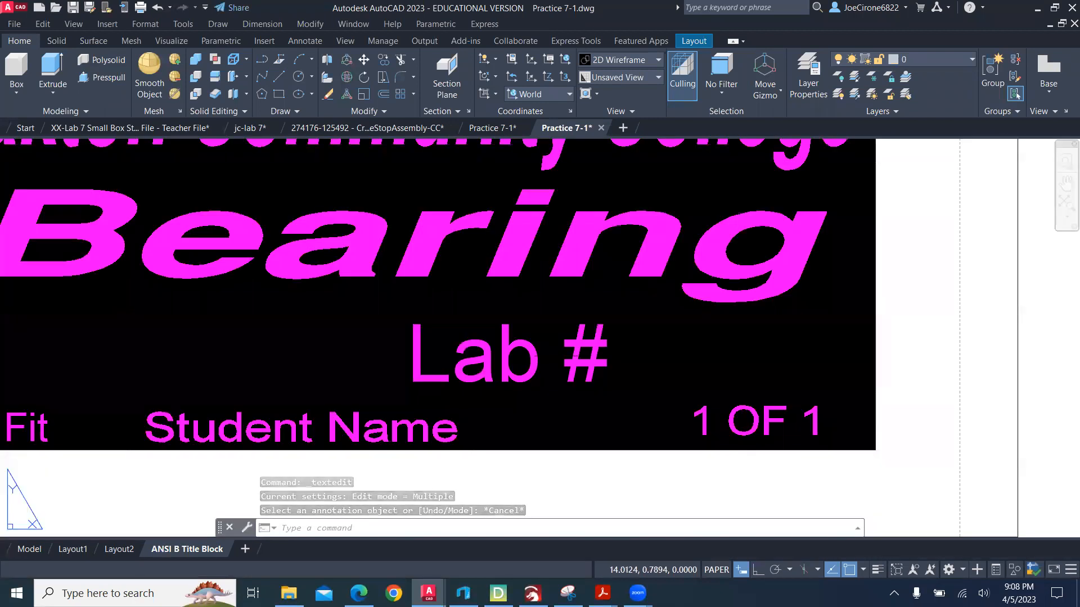
{"action": "left_click", "coordinate": [907, 232]}
{"action": "key", "text": "Escape"}
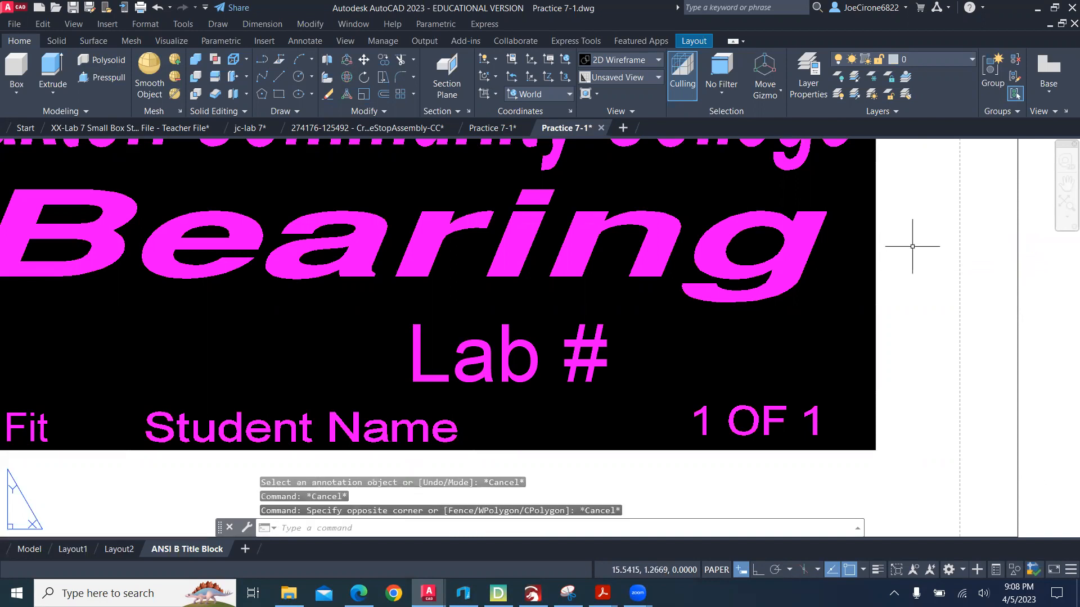
{"action": "key", "text": "Escape"}
{"action": "scroll", "coordinate": [906, 241], "scroll_direction": "down", "scroll_amount": 5}
{"action": "scroll", "coordinate": [692, 224], "scroll_direction": "up", "scroll_amount": 2}
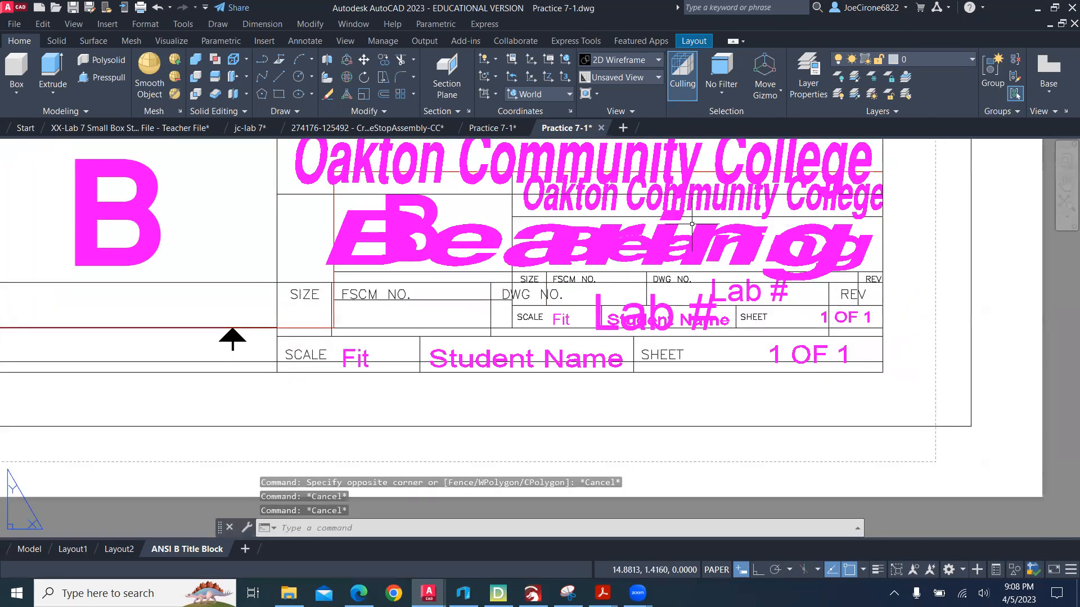
{"action": "scroll", "coordinate": [668, 254], "scroll_direction": "down", "scroll_amount": 1}
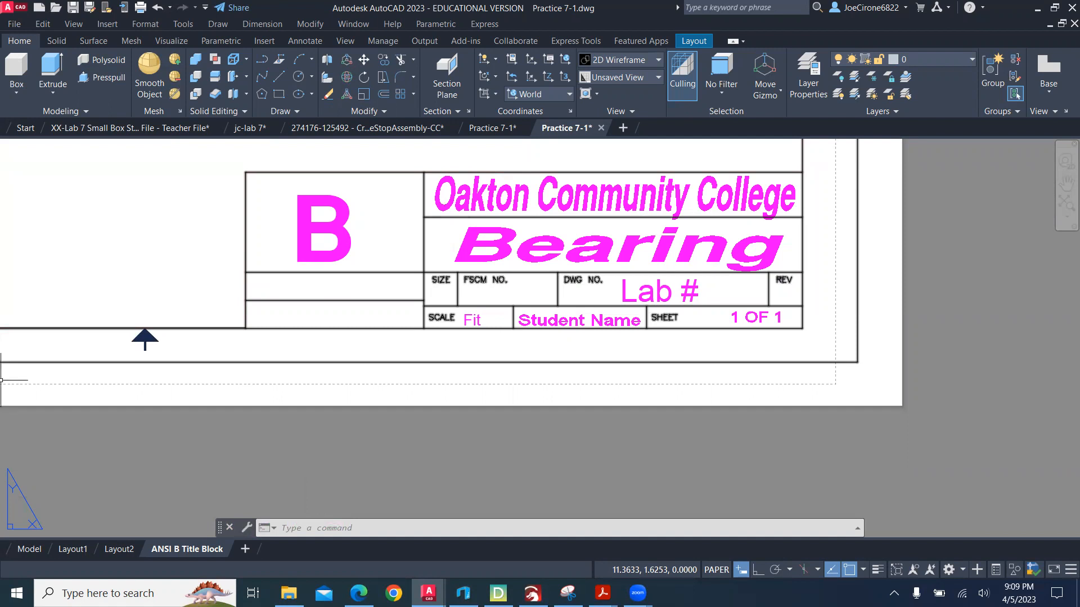
{"action": "double_click", "coordinate": [666, 289]}
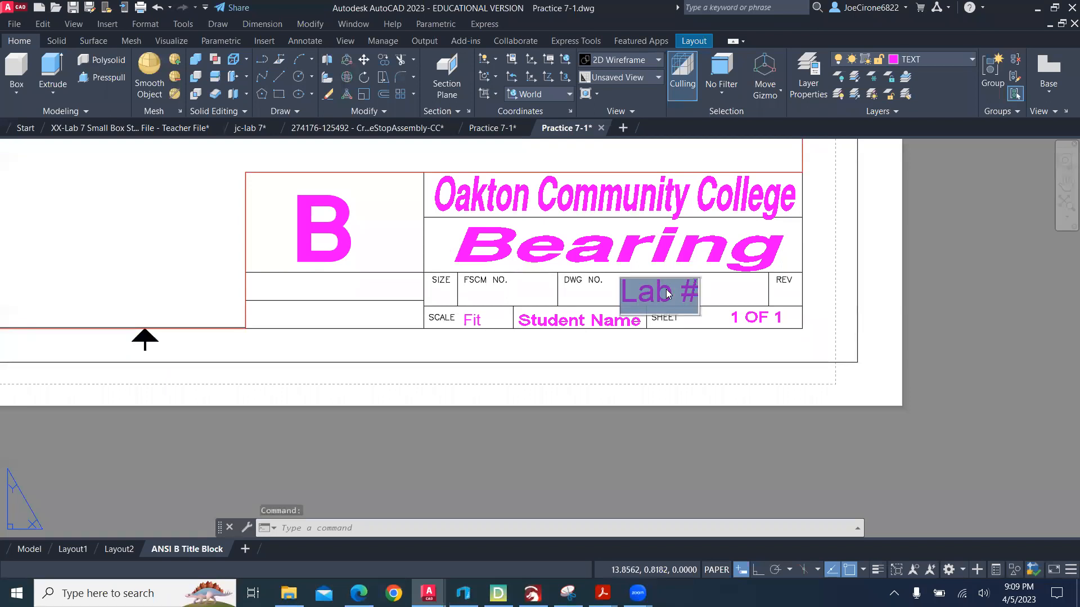
{"action": "type", "text": "Pr"}
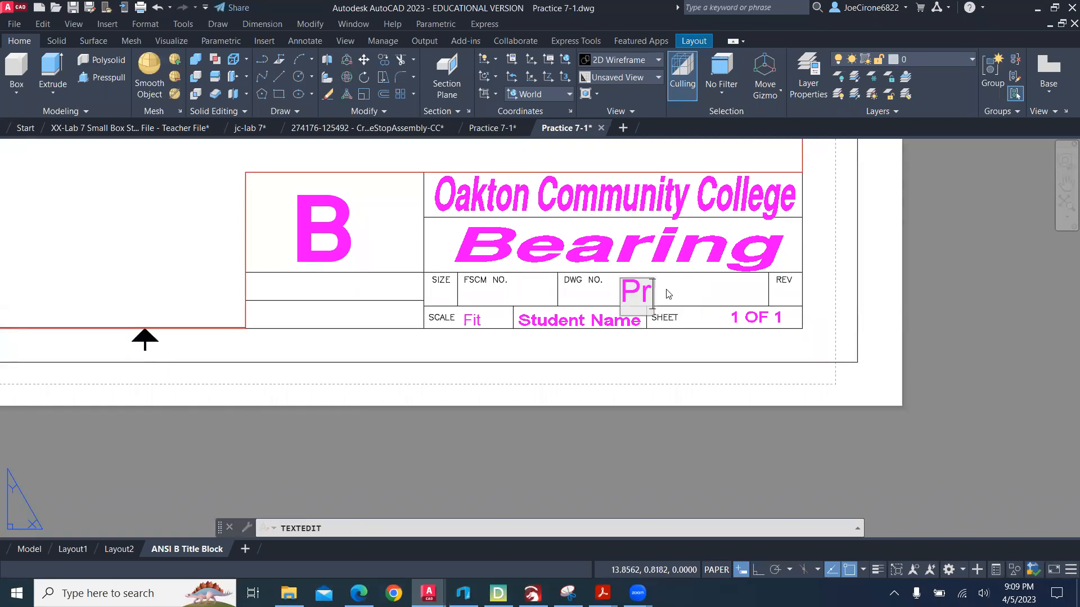
{"action": "type", "text": "actice 7"}
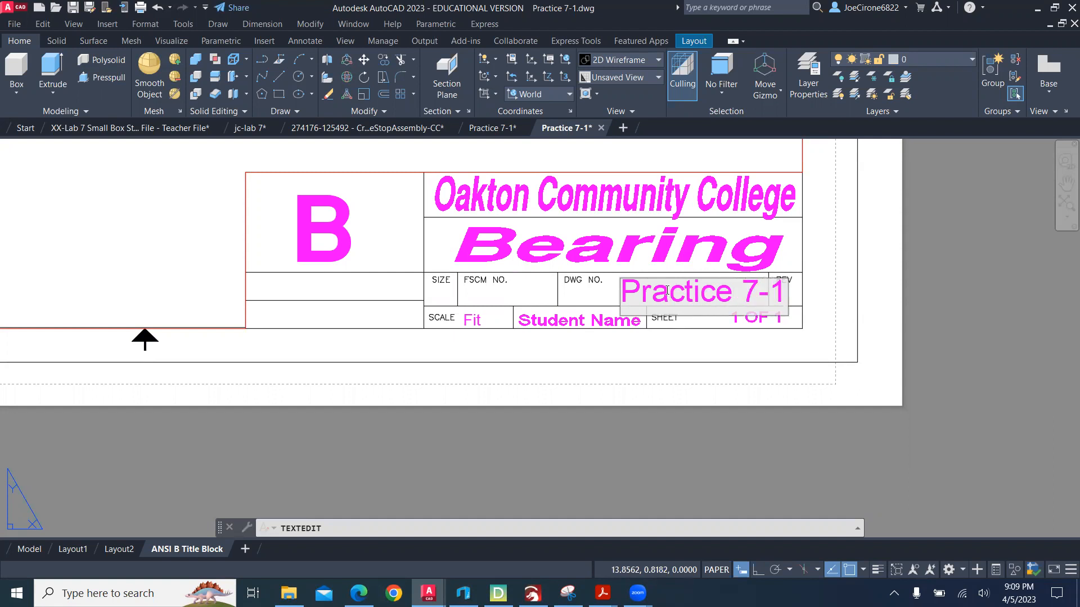
{"action": "type", "text": "-1"}
{"action": "key", "text": "Return"}
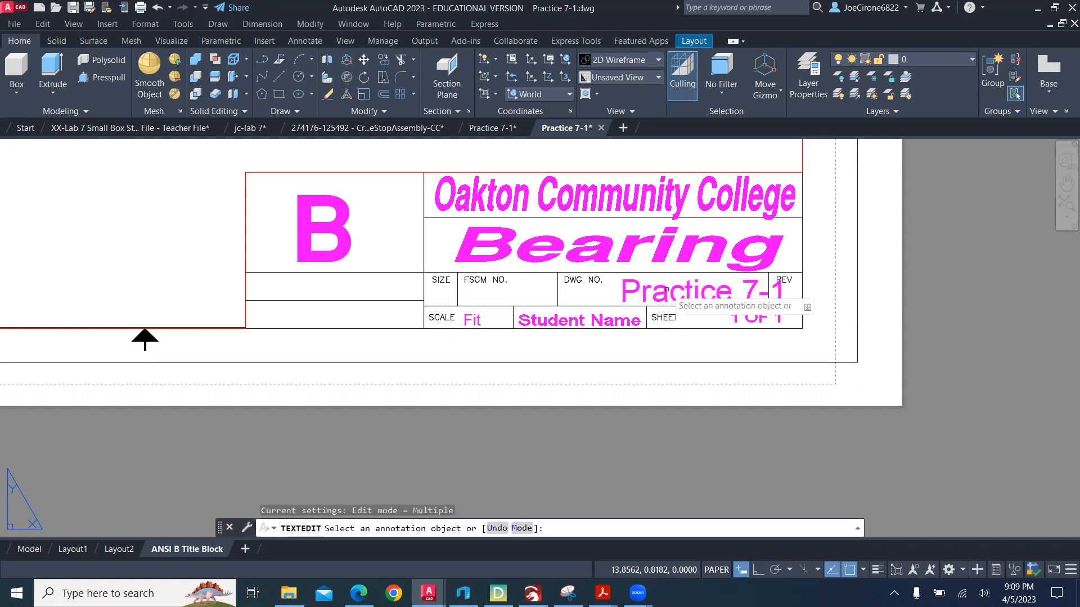
{"action": "key", "text": "Return"}
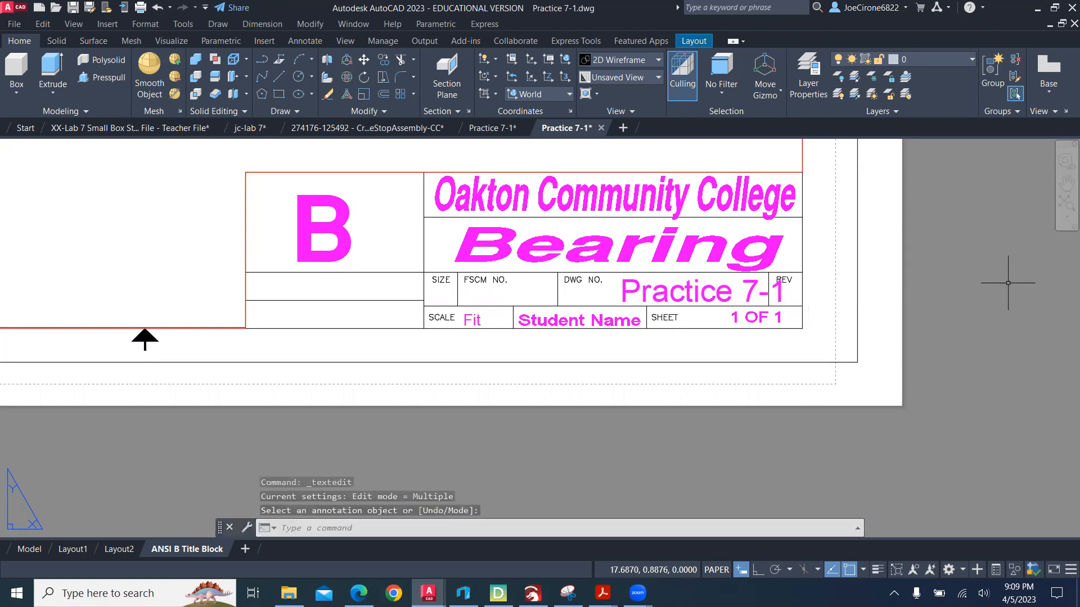
Shift the drawing number text slightly left and down within its title block cell, then deselect it
{"action": "left_click", "coordinate": [628, 283]}
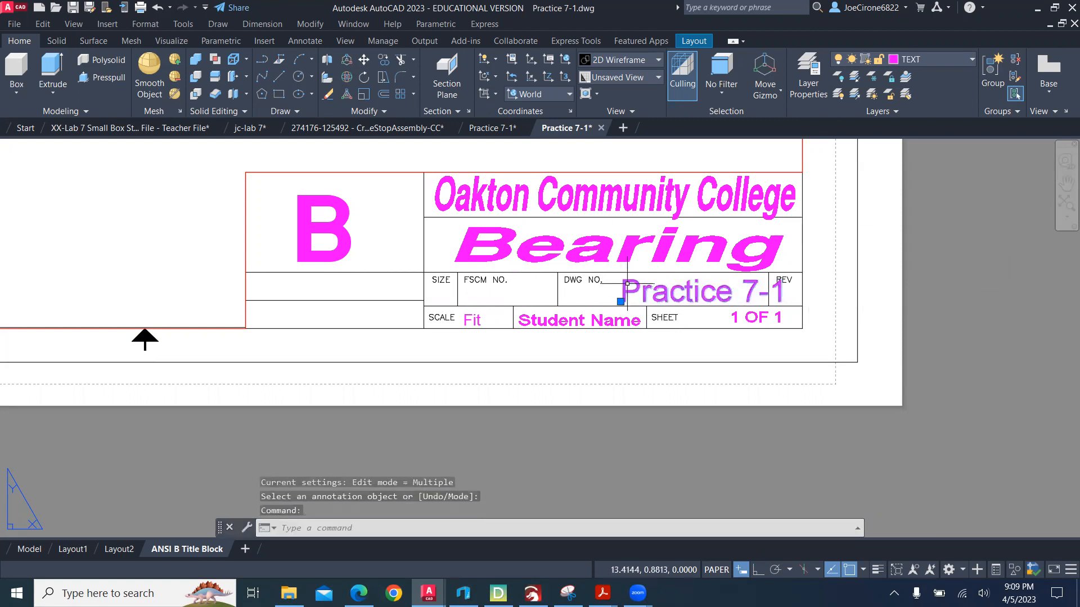
{"action": "left_click", "coordinate": [620, 301]}
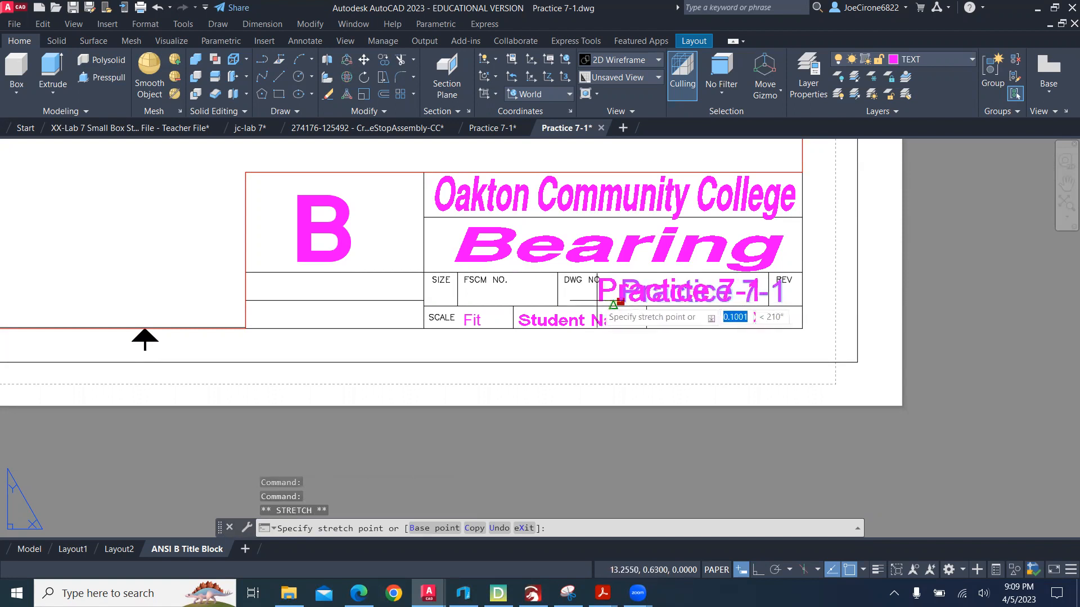
{"action": "left_click", "coordinate": [613, 305]}
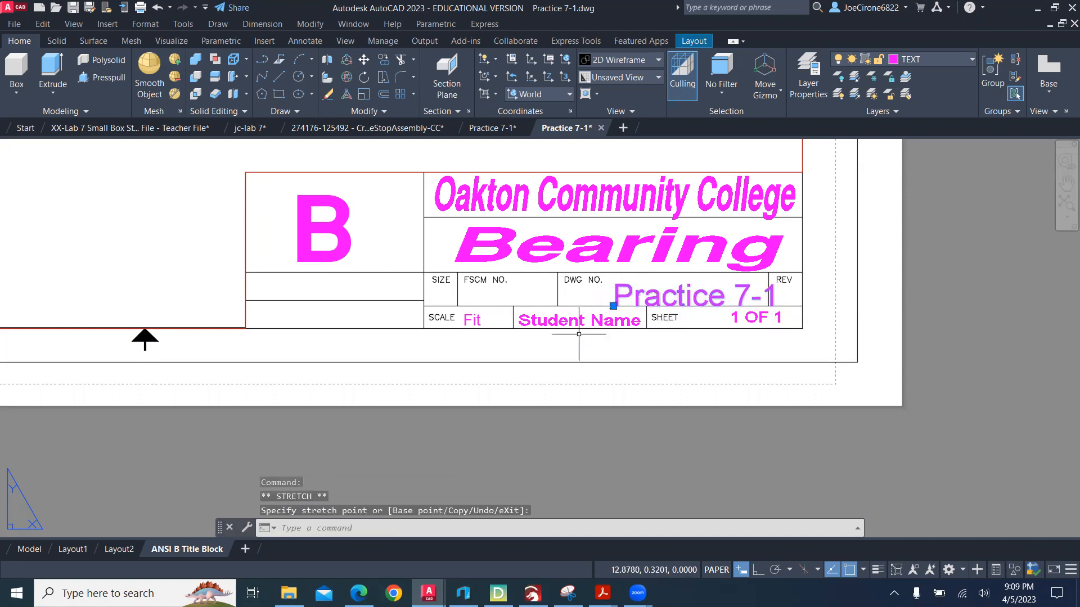
{"action": "left_click", "coordinate": [613, 306]}
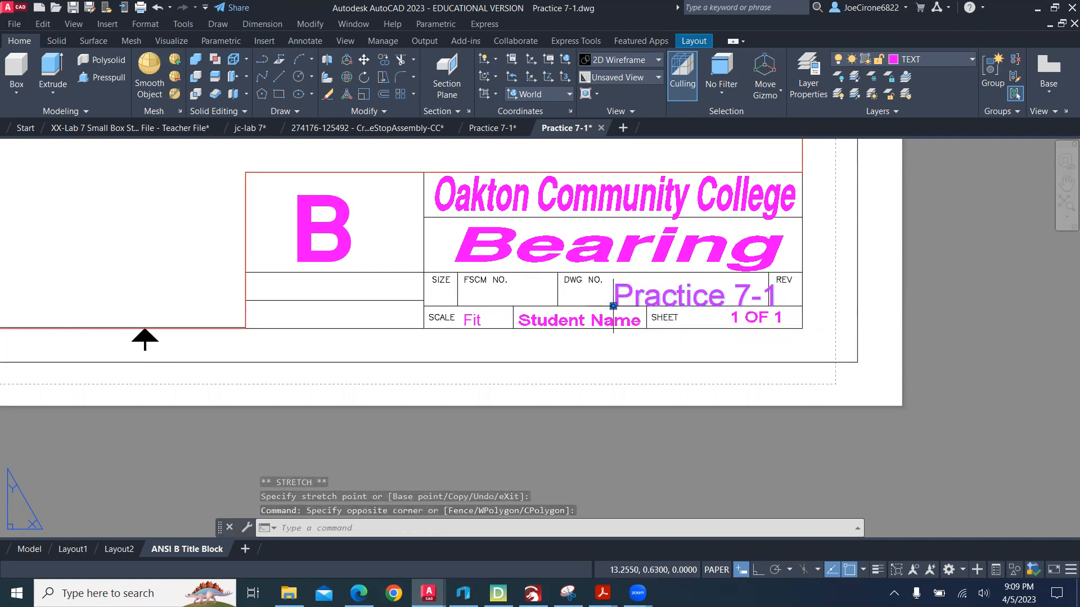
{"action": "left_click", "coordinate": [613, 306]}
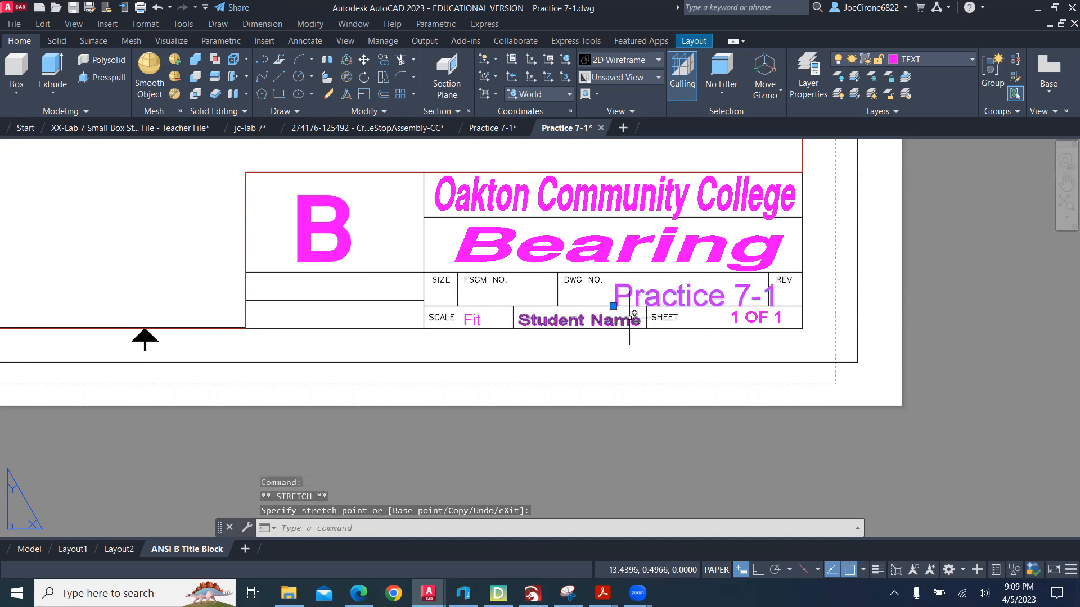
{"action": "key", "text": "Escape"}
{"action": "key", "text": "Escape"}
{"action": "scroll", "coordinate": [615, 319], "scroll_direction": "down", "scroll_amount": 2}
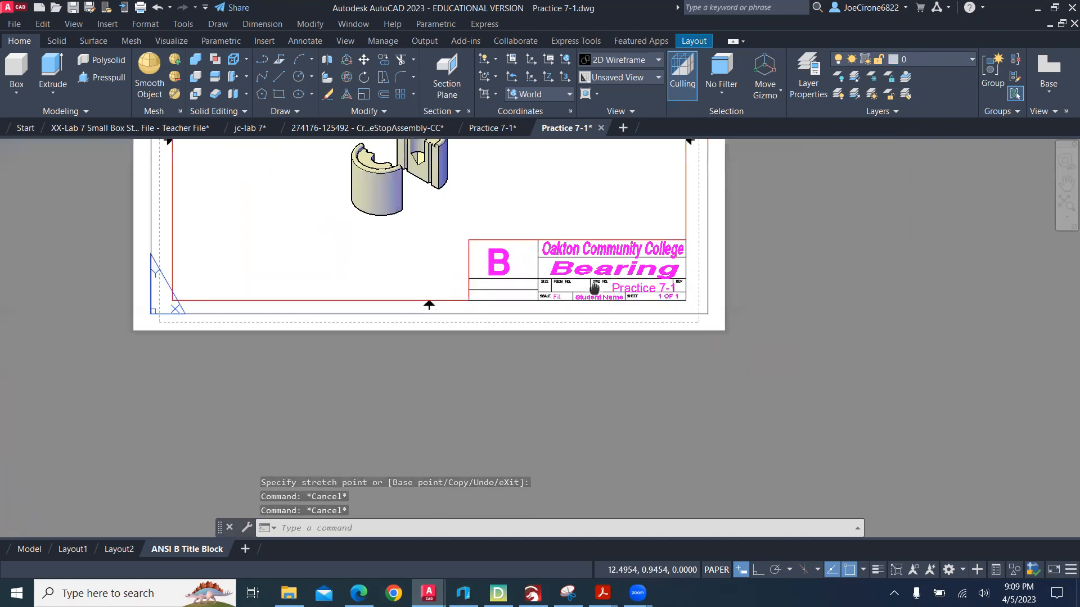
{"action": "middle_click_drag", "start_coordinate": [595, 288], "coordinate": [661, 412]}
{"action": "middle_click_drag", "start_coordinate": [594, 293], "coordinate": [613, 325]}
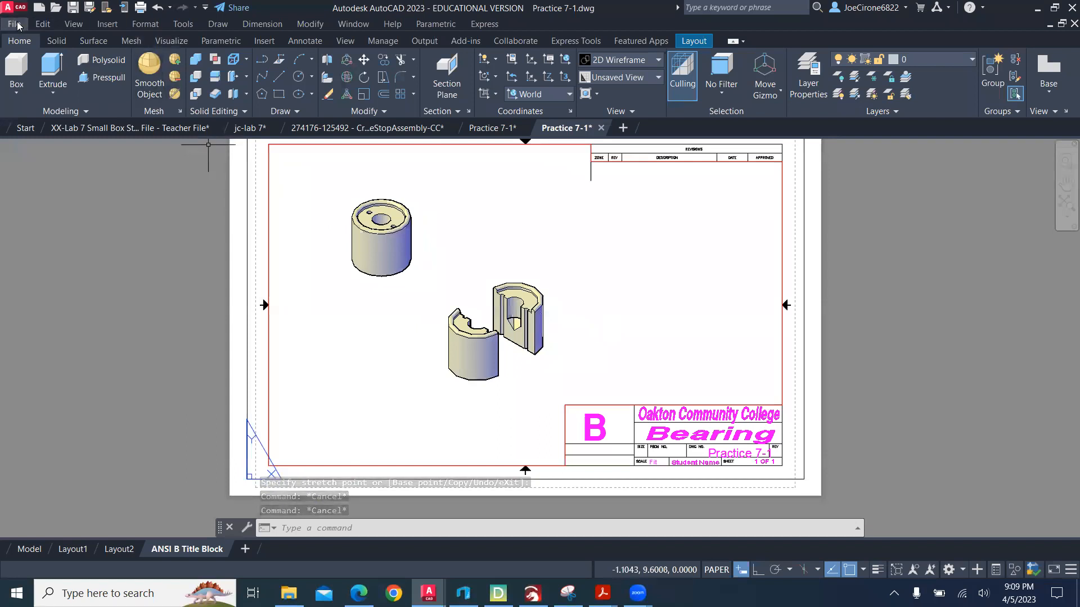